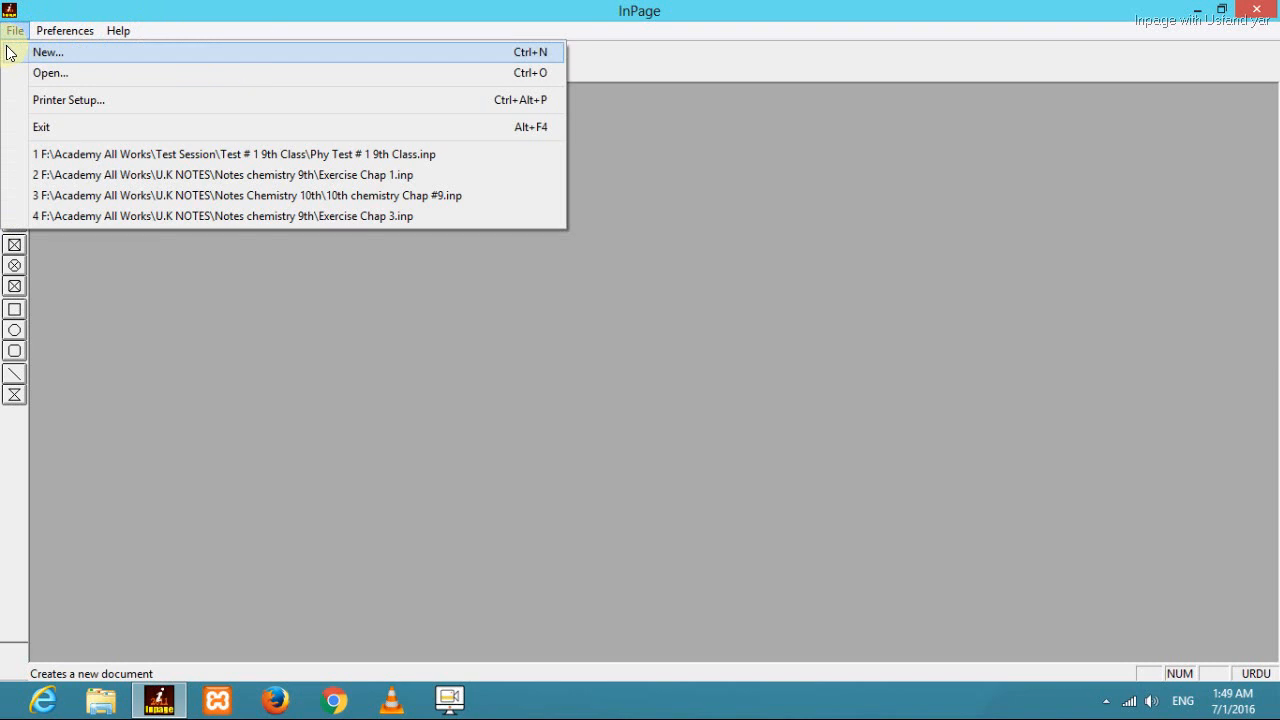
pyautogui.click(1106, 702)
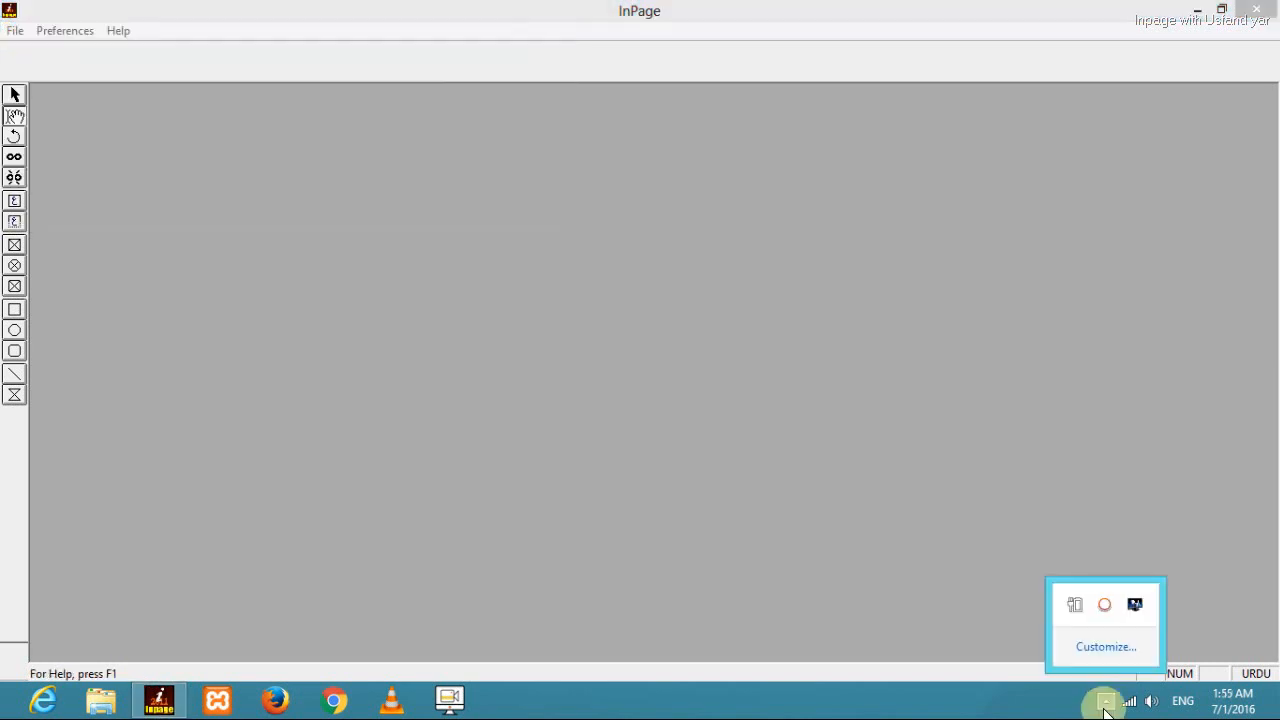
pyautogui.click(1106, 706)
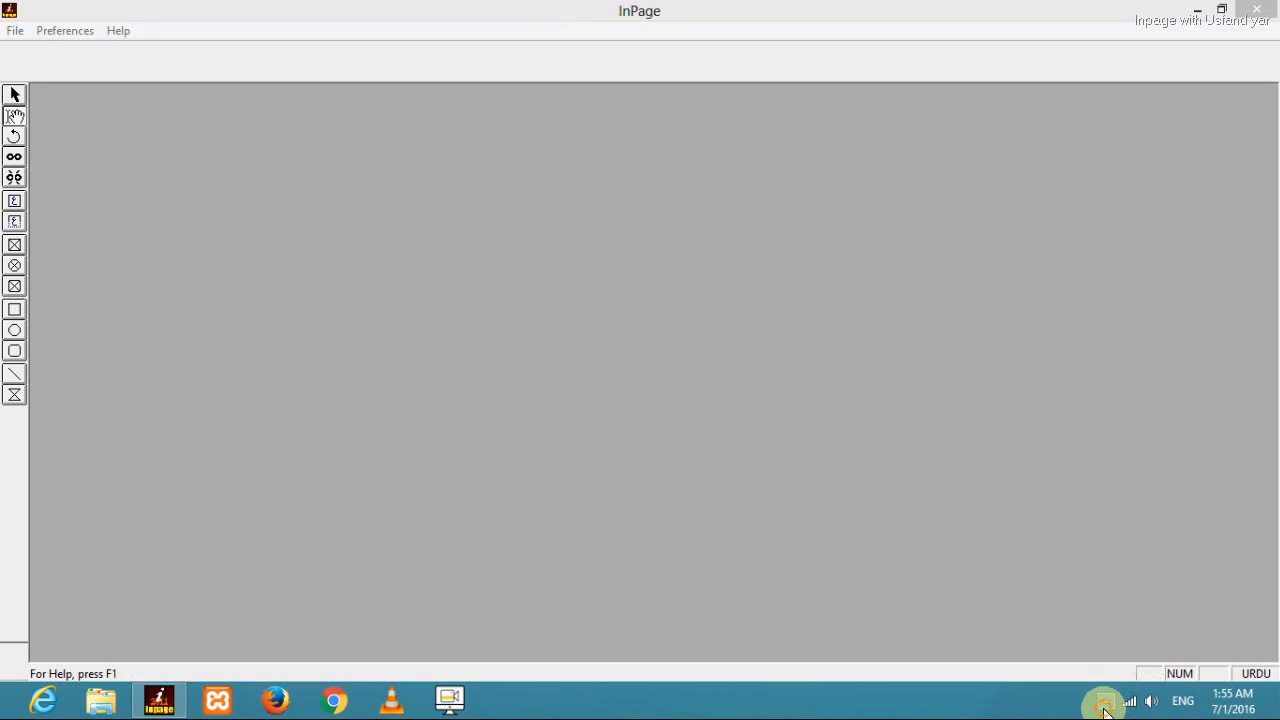
# - Start a new document, look through the available page sizes and choose A4 210x297mm
pyautogui.click(7, 30)
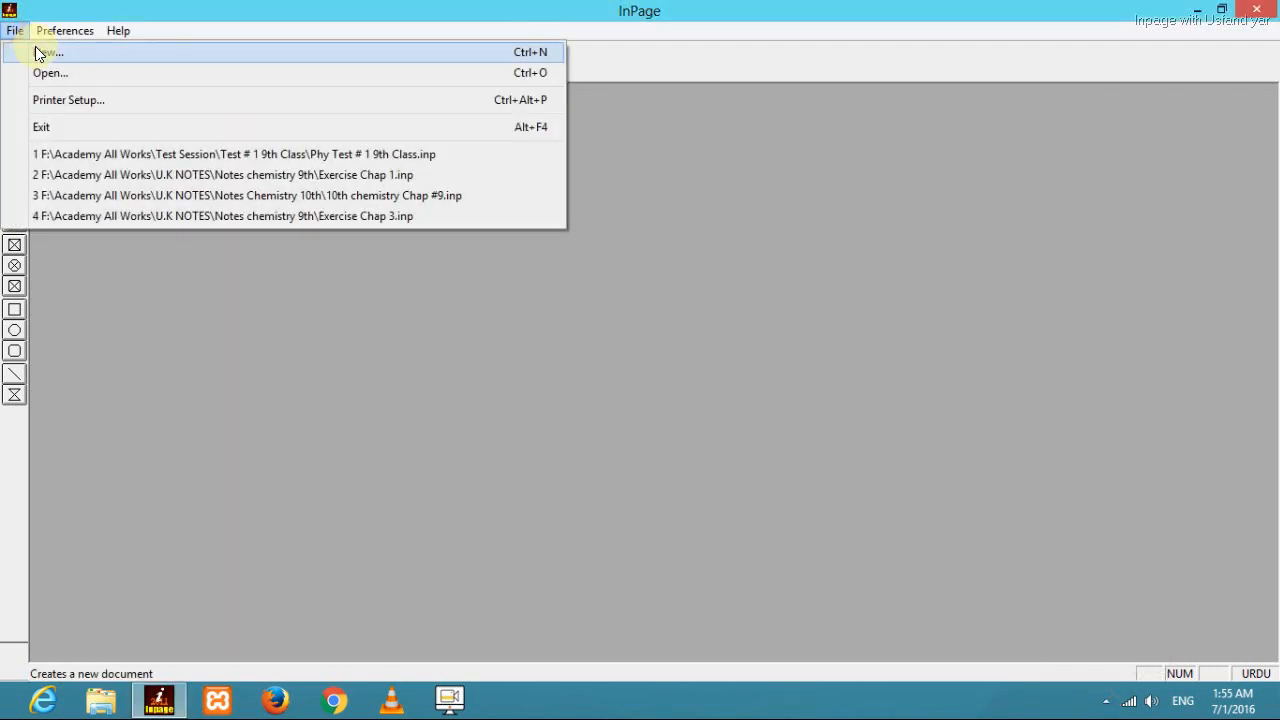
pyautogui.click(42, 55)
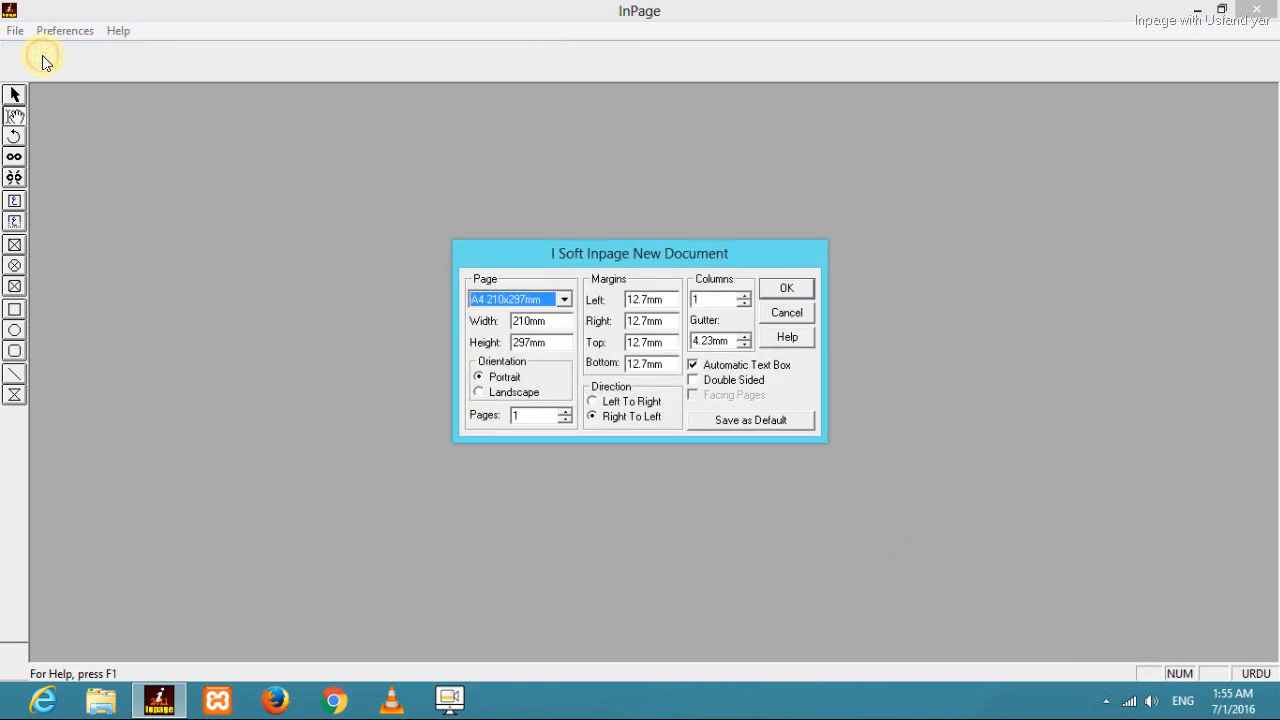
pyautogui.moveTo(631, 251); pyautogui.dragTo(625, 198)
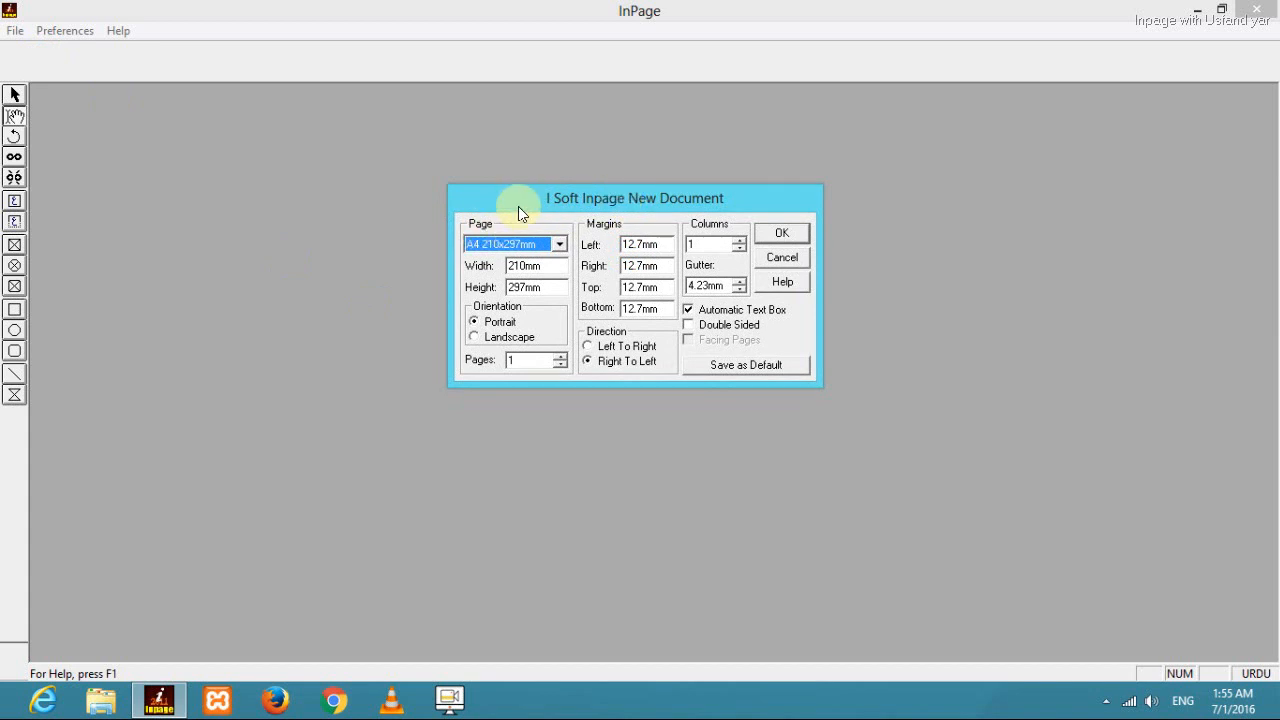
pyautogui.click(559, 246)
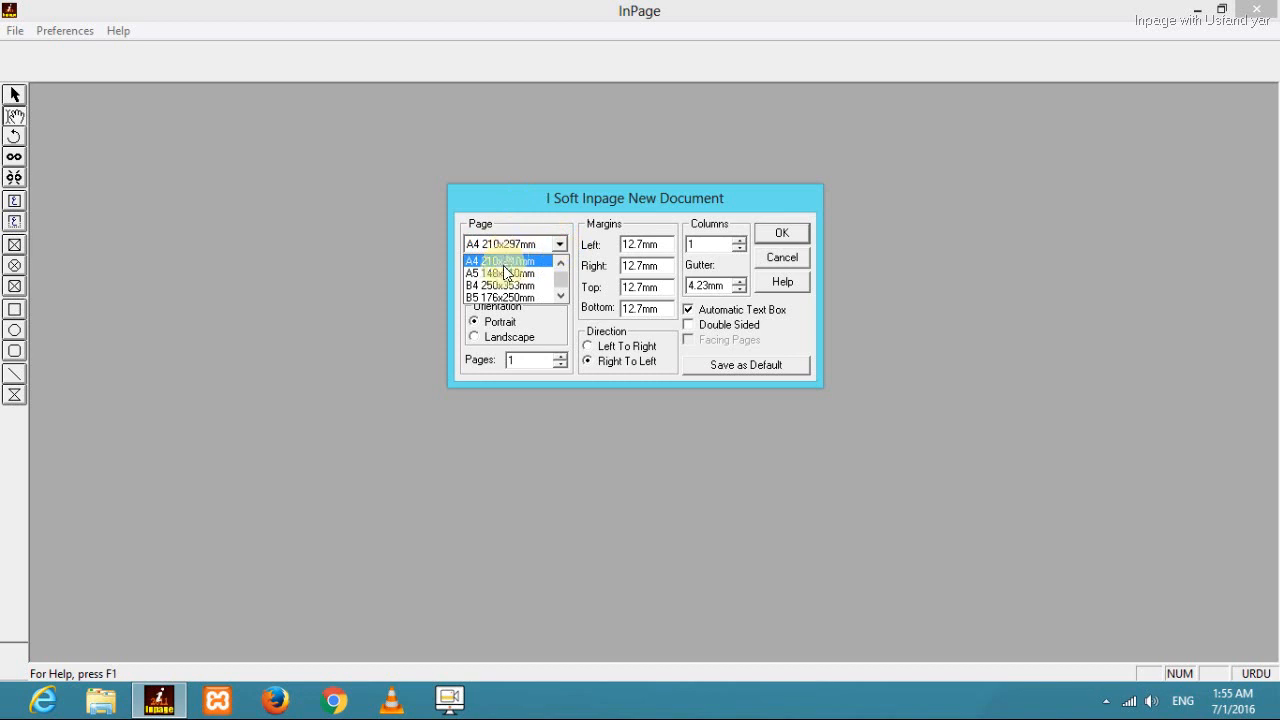
pyautogui.click(563, 288)
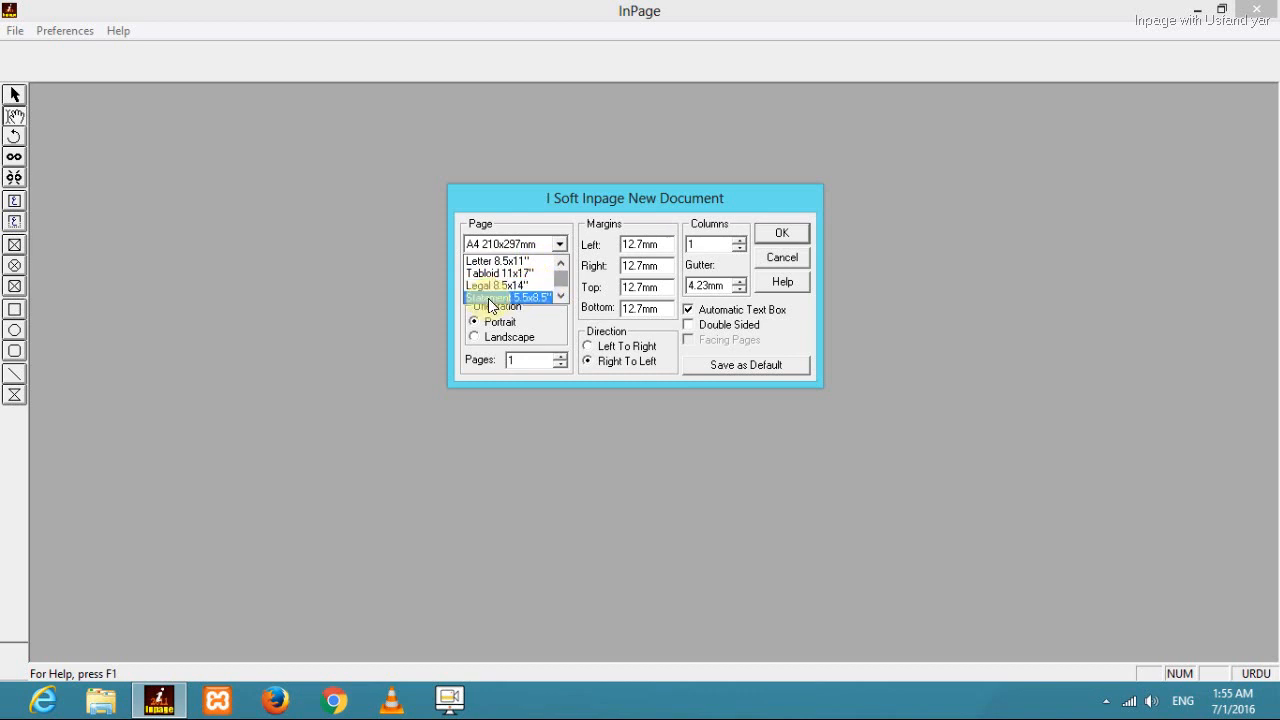
pyautogui.click(560, 297)
pyautogui.click(560, 297)
pyautogui.click(559, 297)
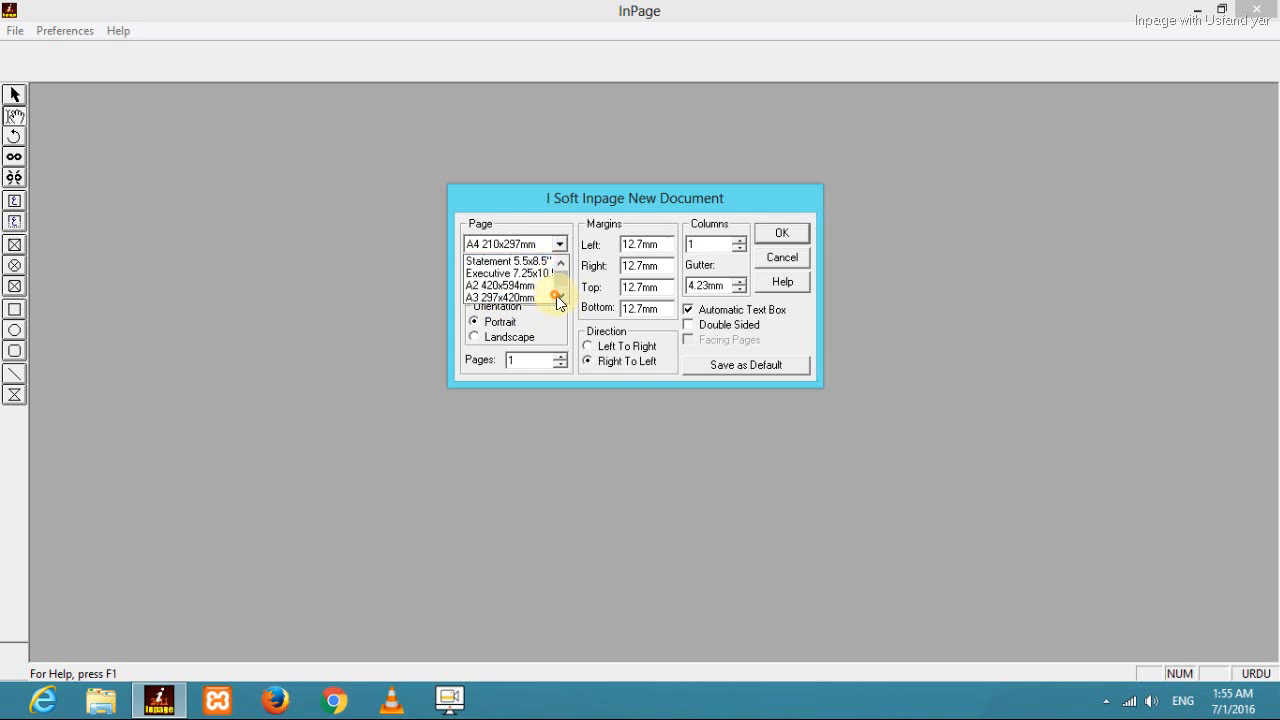
pyautogui.click(559, 297)
pyautogui.click(525, 297)
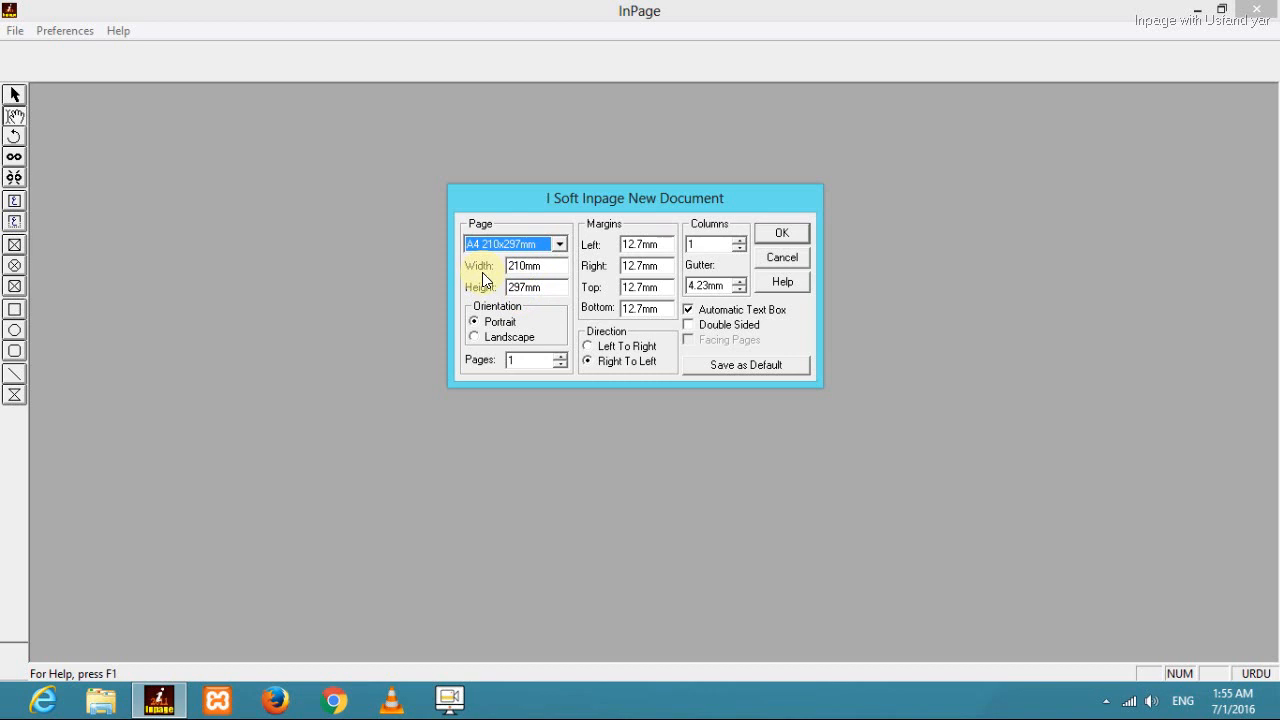
# - Create the document as one portrait, right-to-left page with 12.7 mm margins and a single column
pyautogui.click(560, 264)
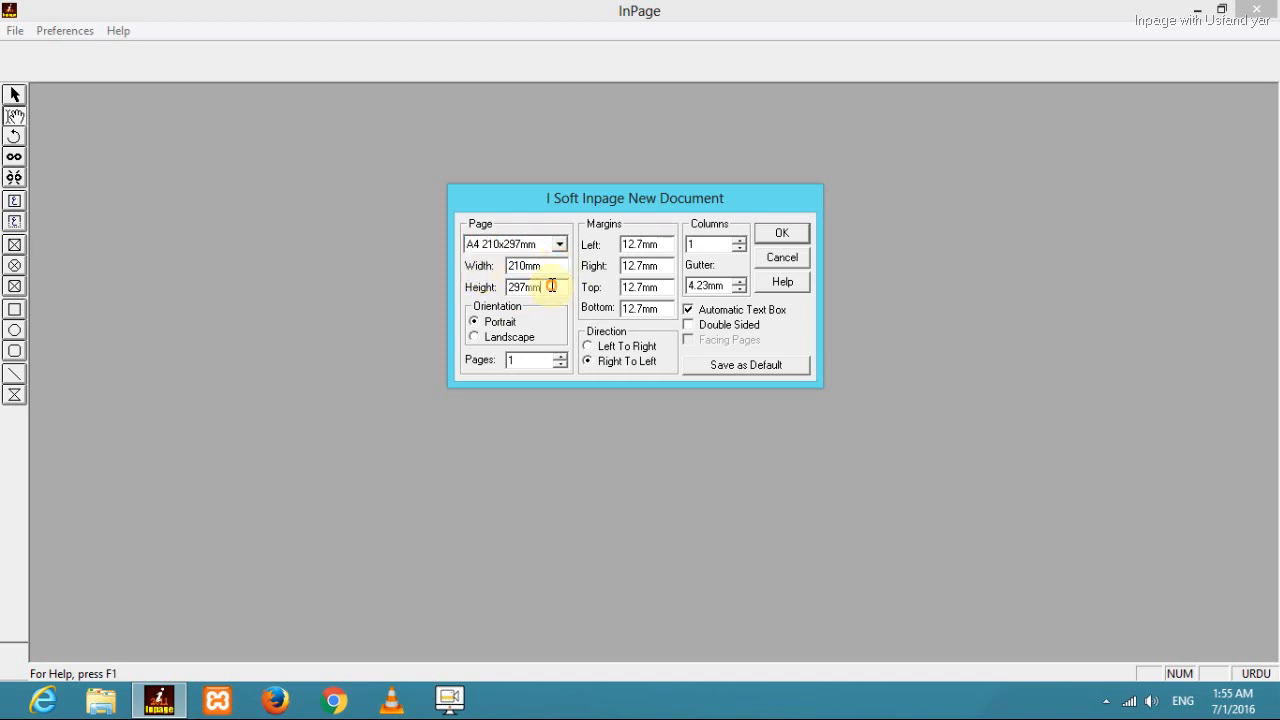
pyautogui.click(551, 286)
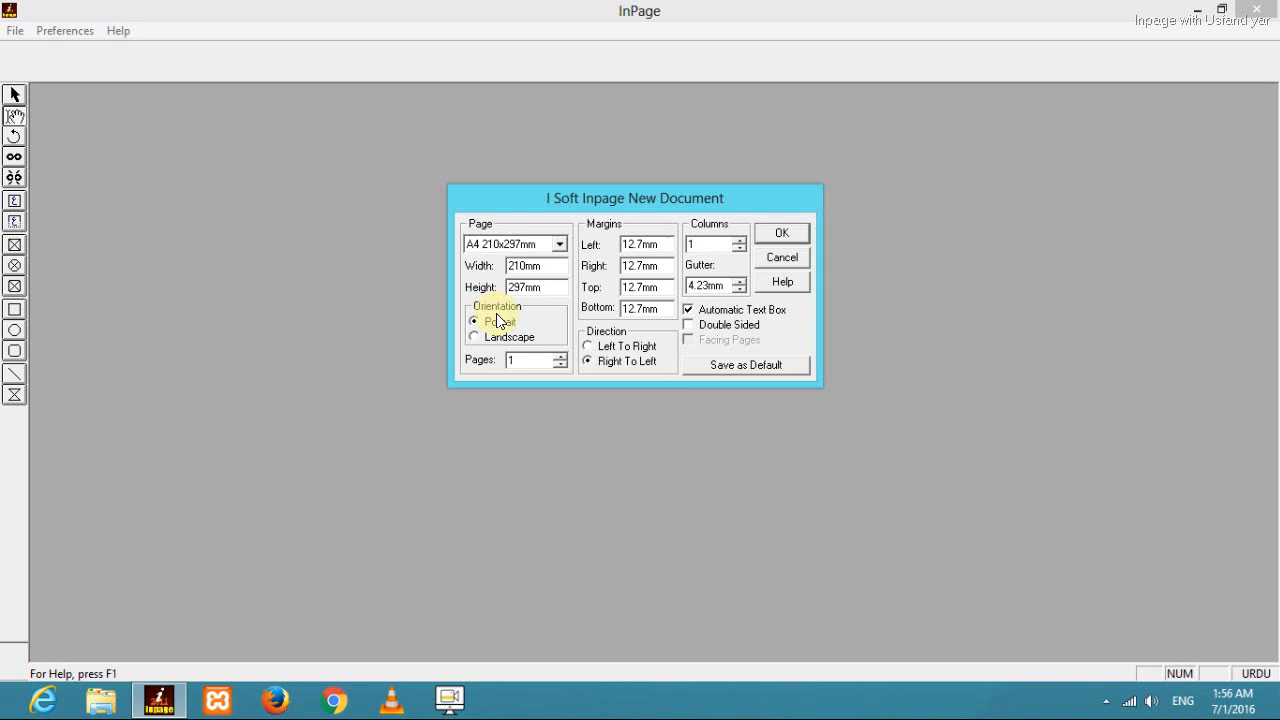
pyautogui.moveTo(584, 197); pyautogui.dragTo(582, 186)
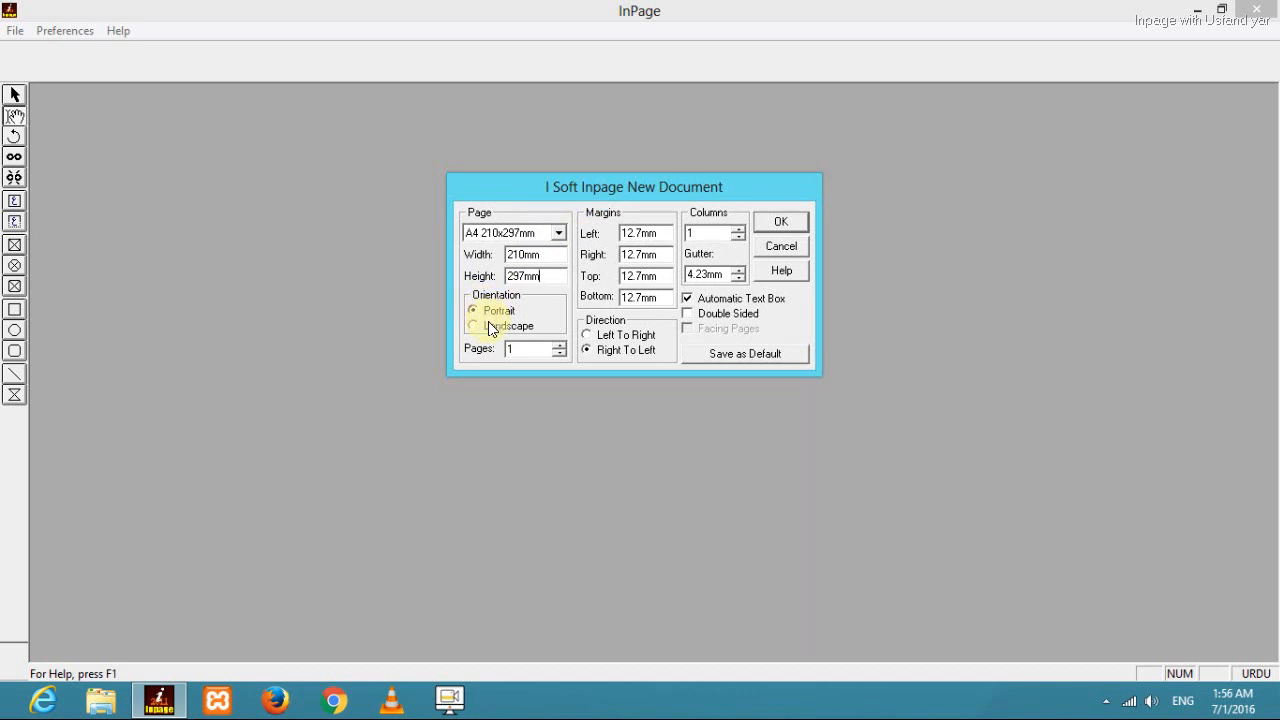
pyautogui.click(536, 350)
pyautogui.click(665, 232)
pyautogui.click(666, 253)
pyautogui.click(668, 281)
pyautogui.click(741, 229)
pyautogui.click(736, 239)
pyautogui.click(736, 239)
pyautogui.click(783, 224)
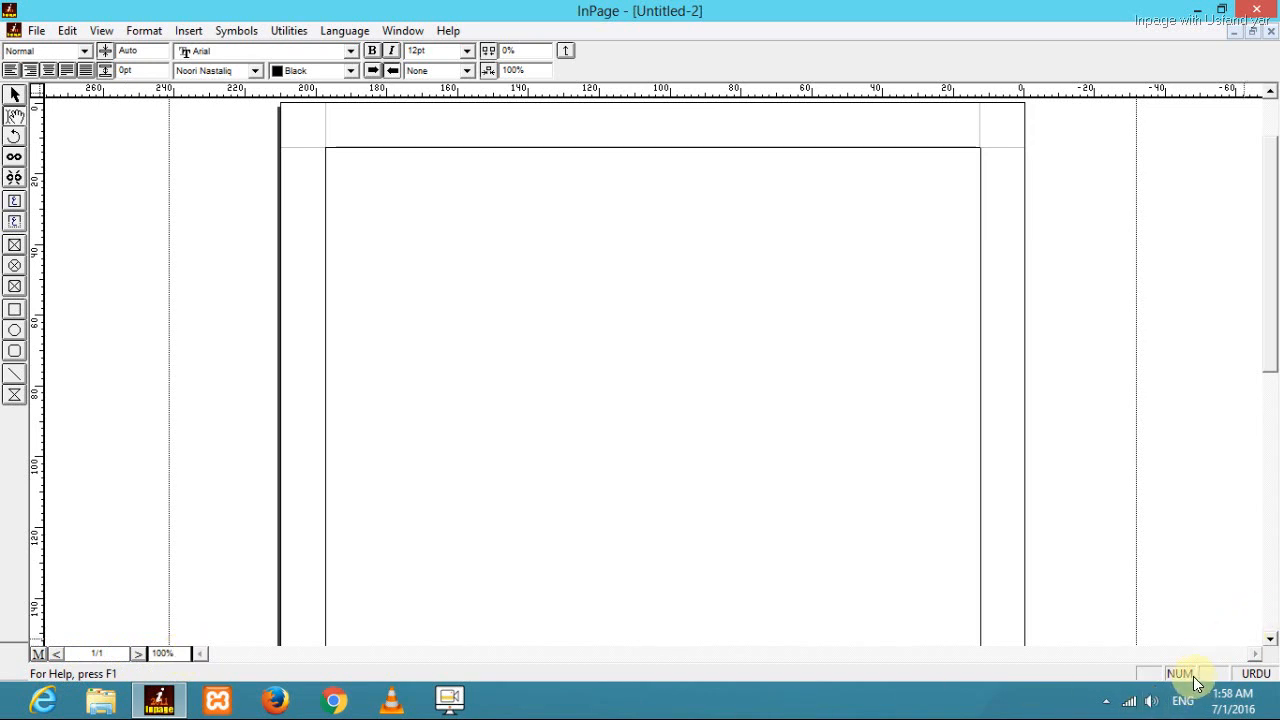
# - Switch the typing language to English and back to Urdu
pyautogui.click(1256, 674)
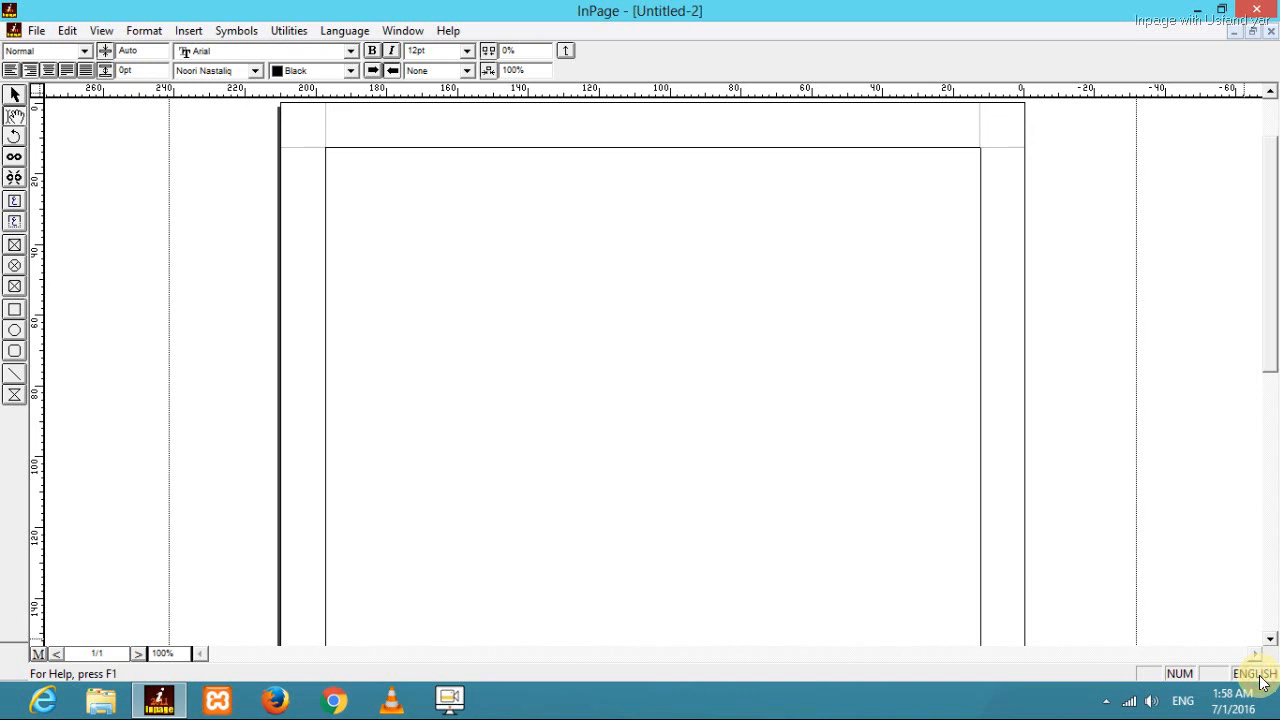
pyautogui.click(1258, 675)
pyautogui.click(885, 497)
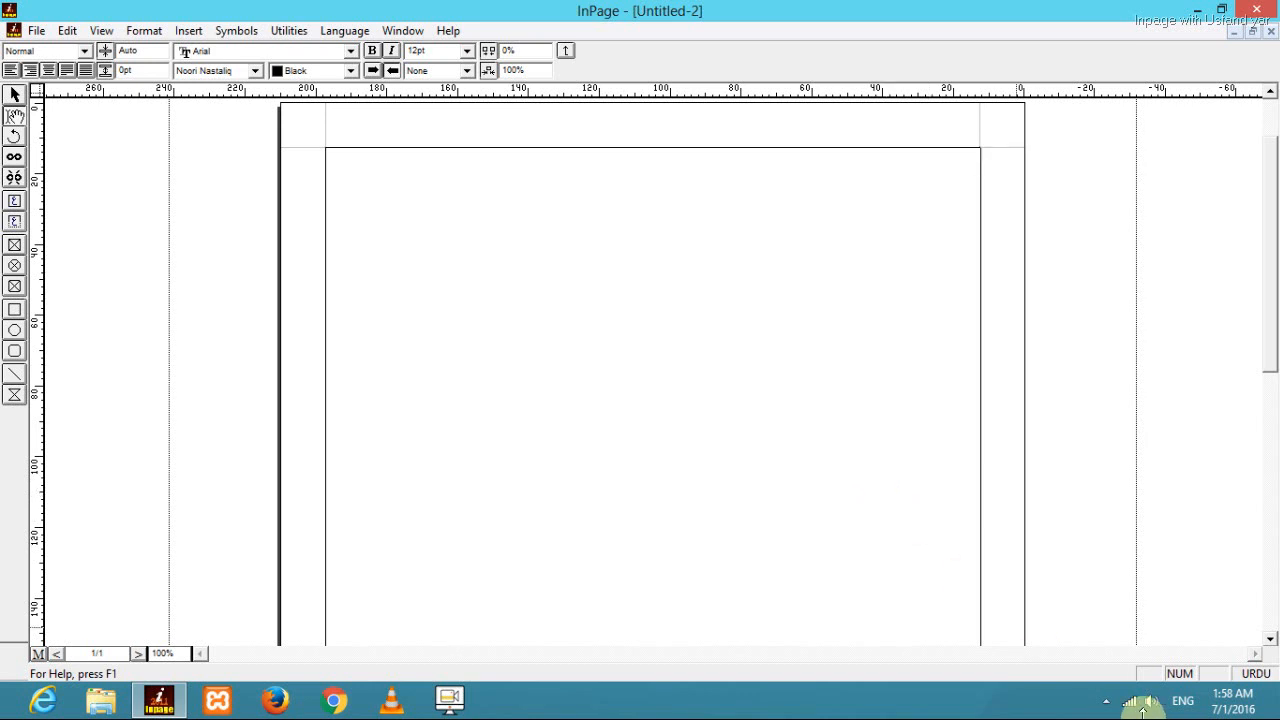
pyautogui.click(1258, 674)
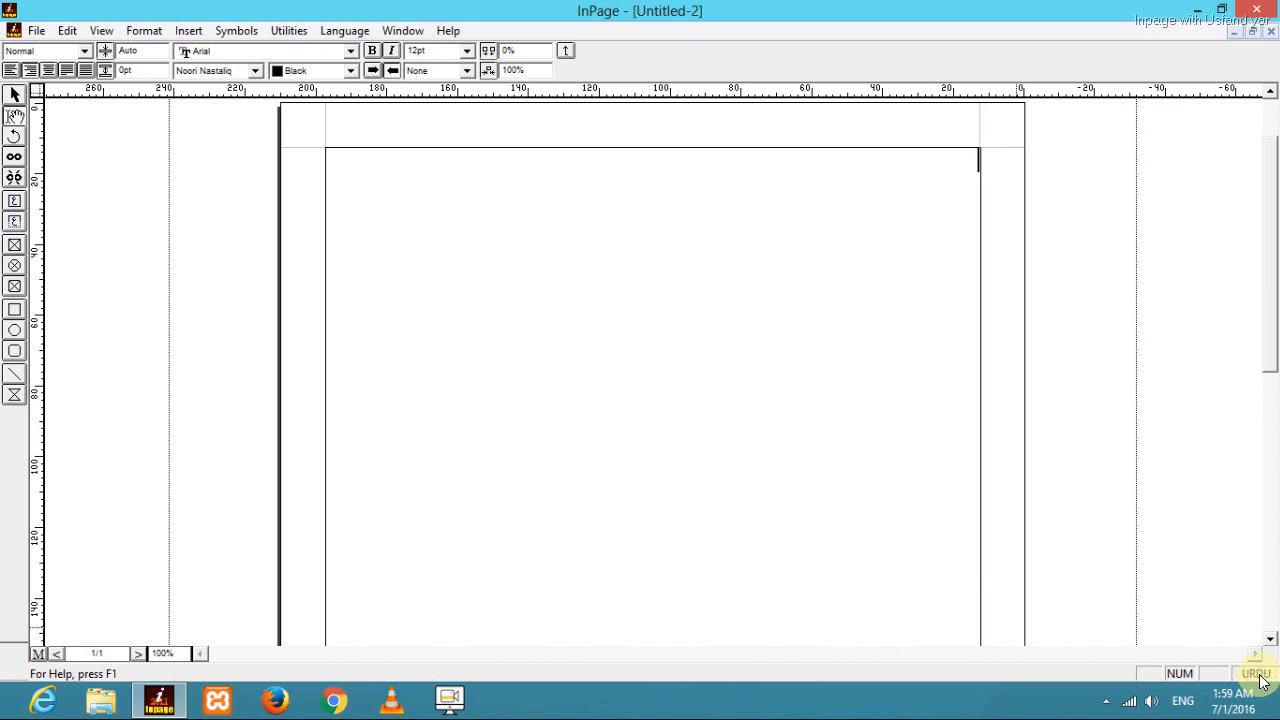
pyautogui.click(1258, 674)
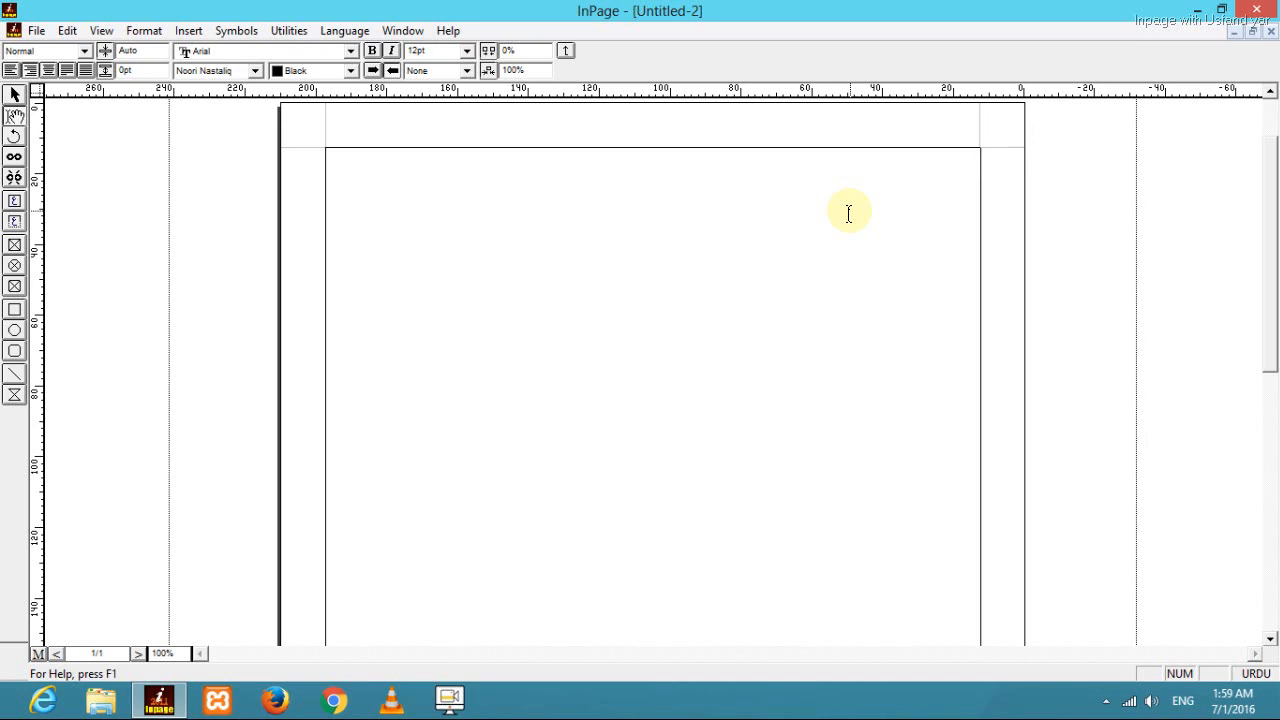
# - Set the Urdu keyboard layout to Phonetic in the keyboard preferences
pyautogui.click(67, 30)
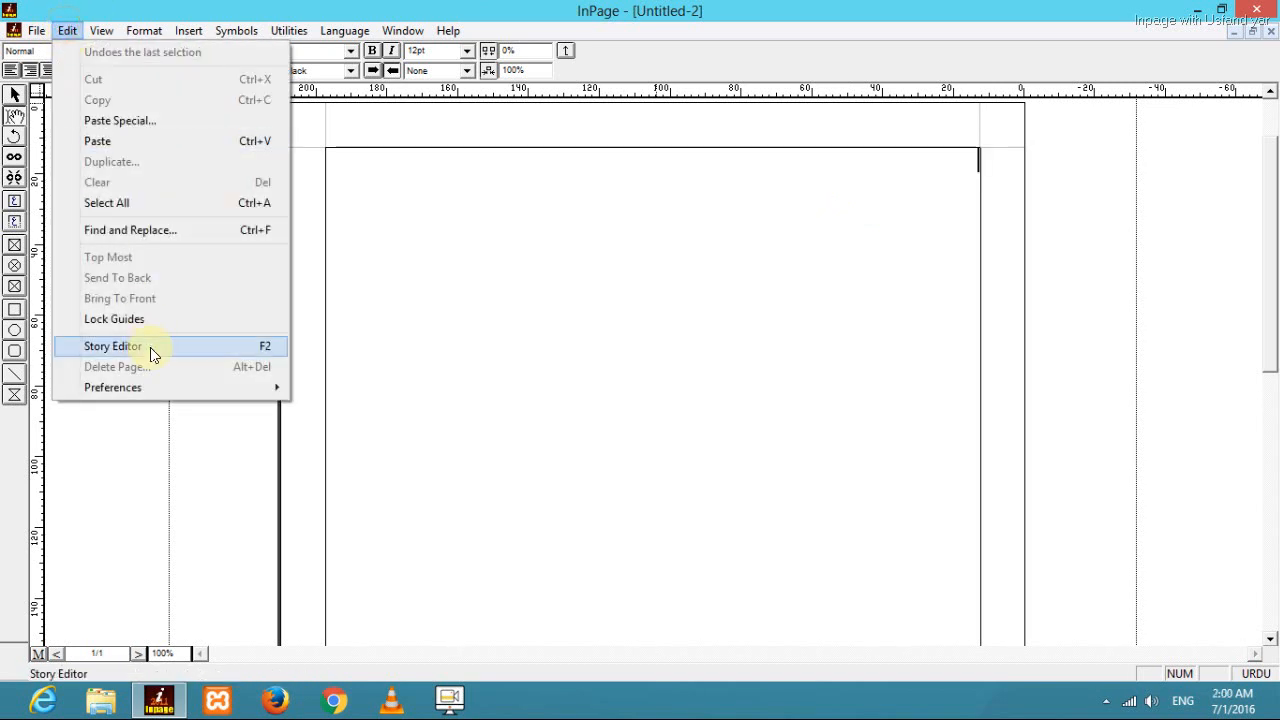
pyautogui.moveTo(171, 385)
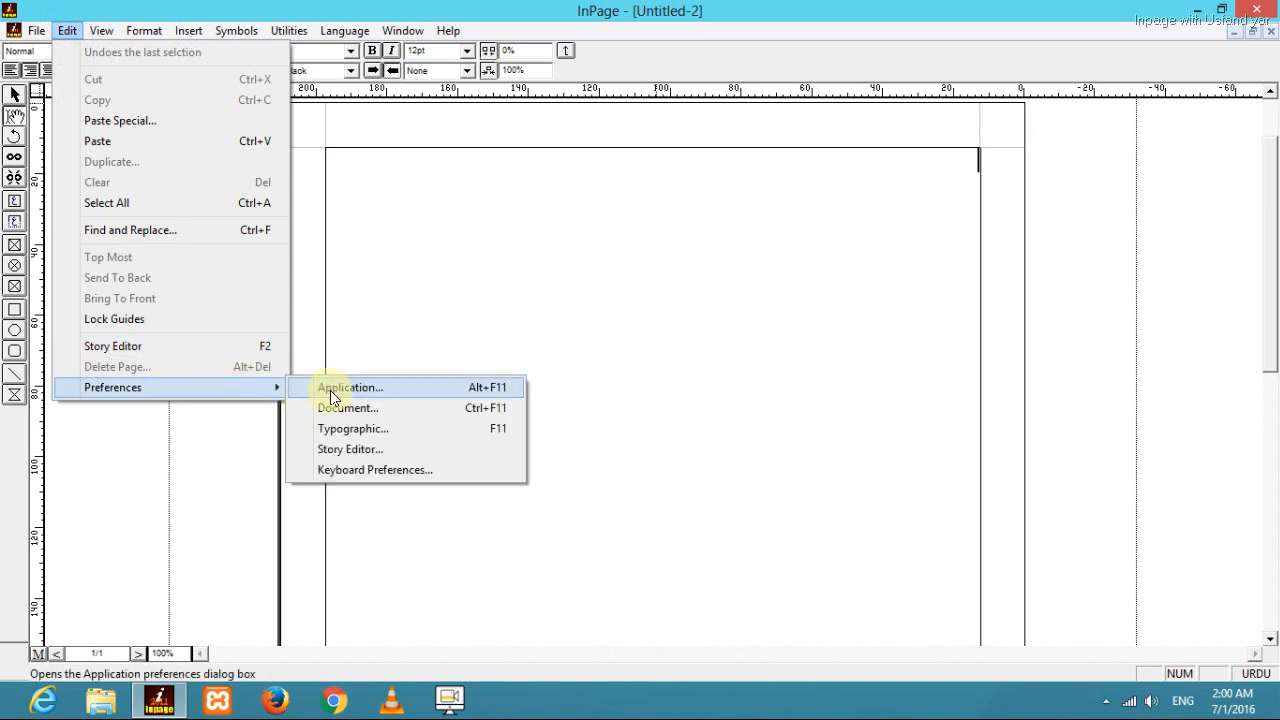
pyautogui.click(372, 478)
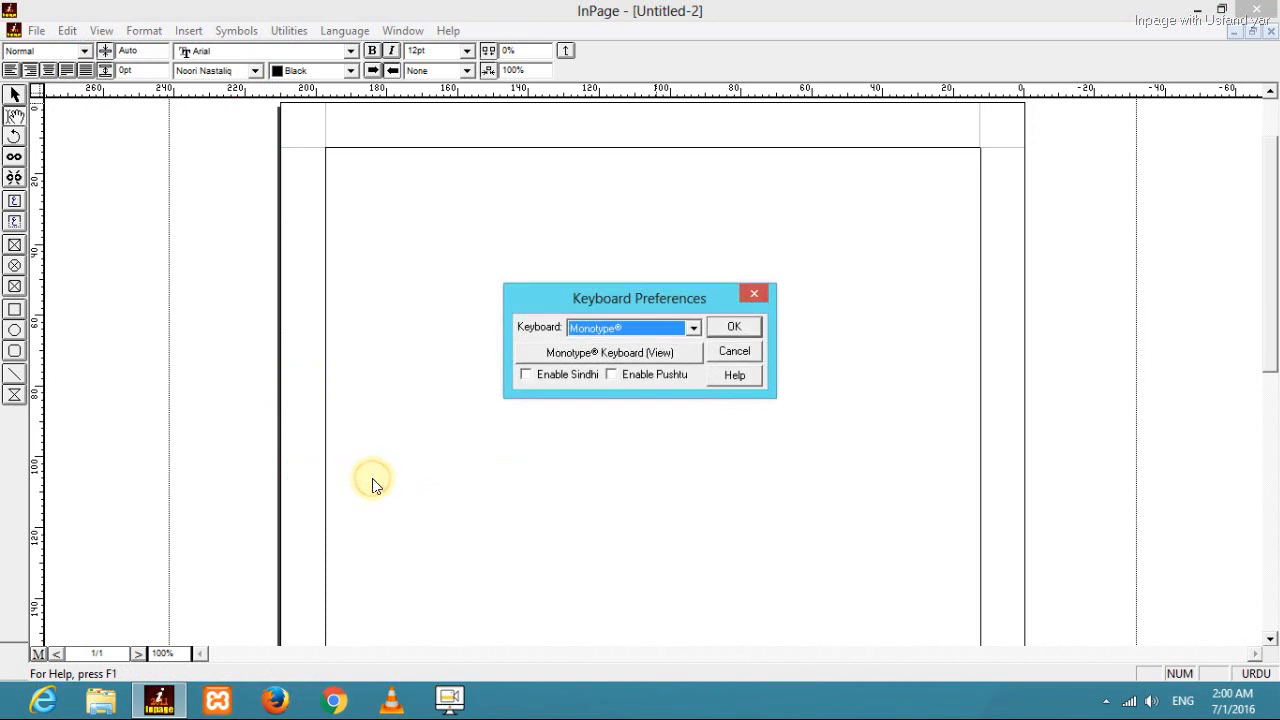
pyautogui.click(644, 332)
pyautogui.click(644, 332)
pyautogui.click(697, 327)
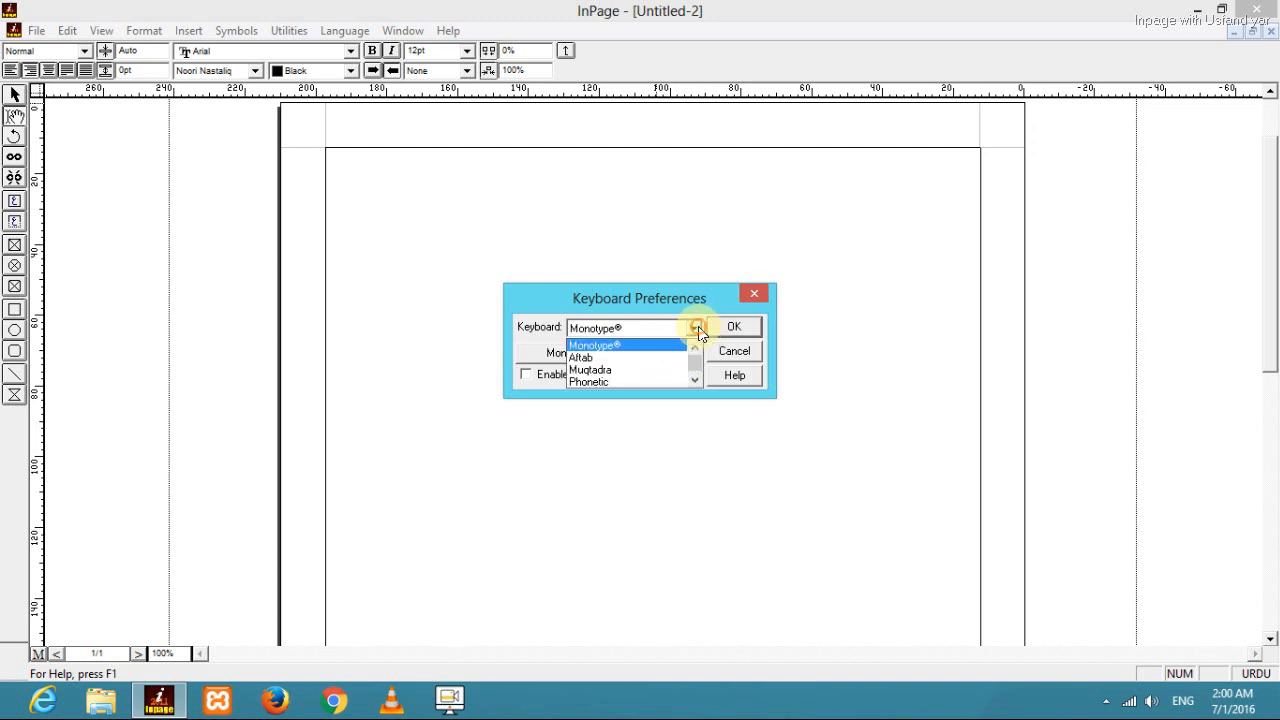
pyautogui.click(649, 381)
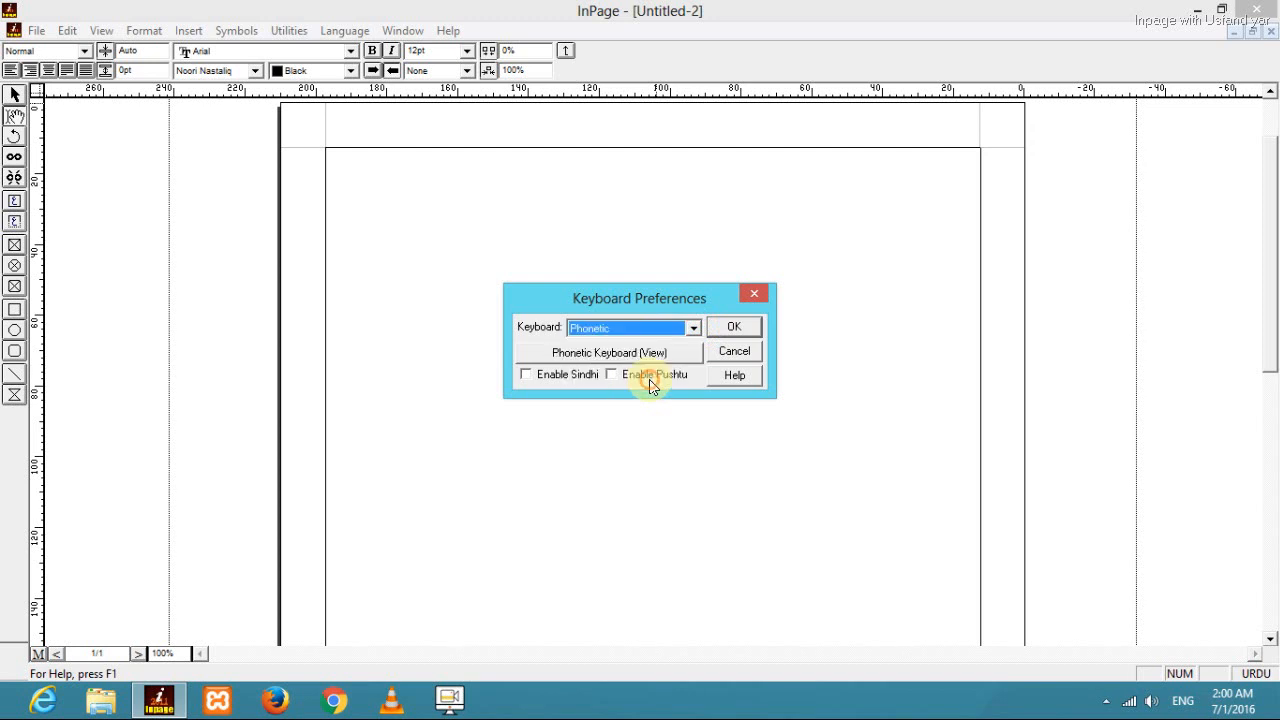
pyautogui.click(733, 328)
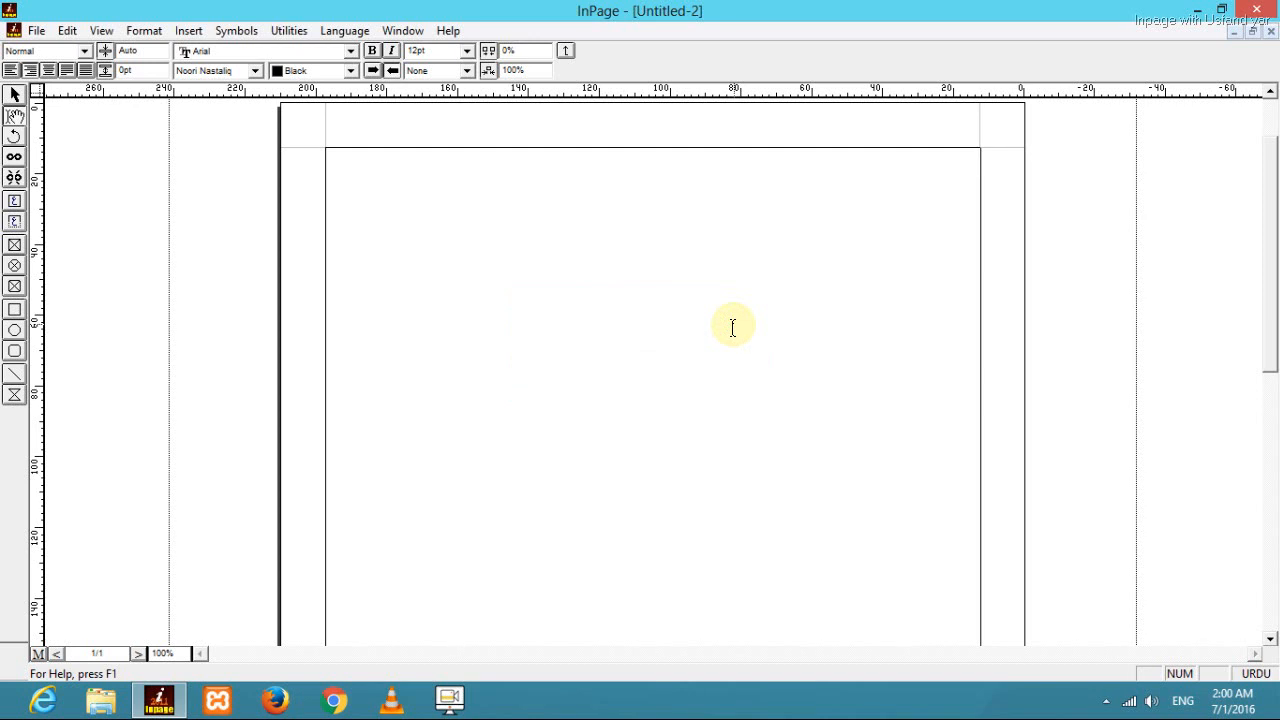
pyautogui.click(1112, 704)
pyautogui.click(1117, 706)
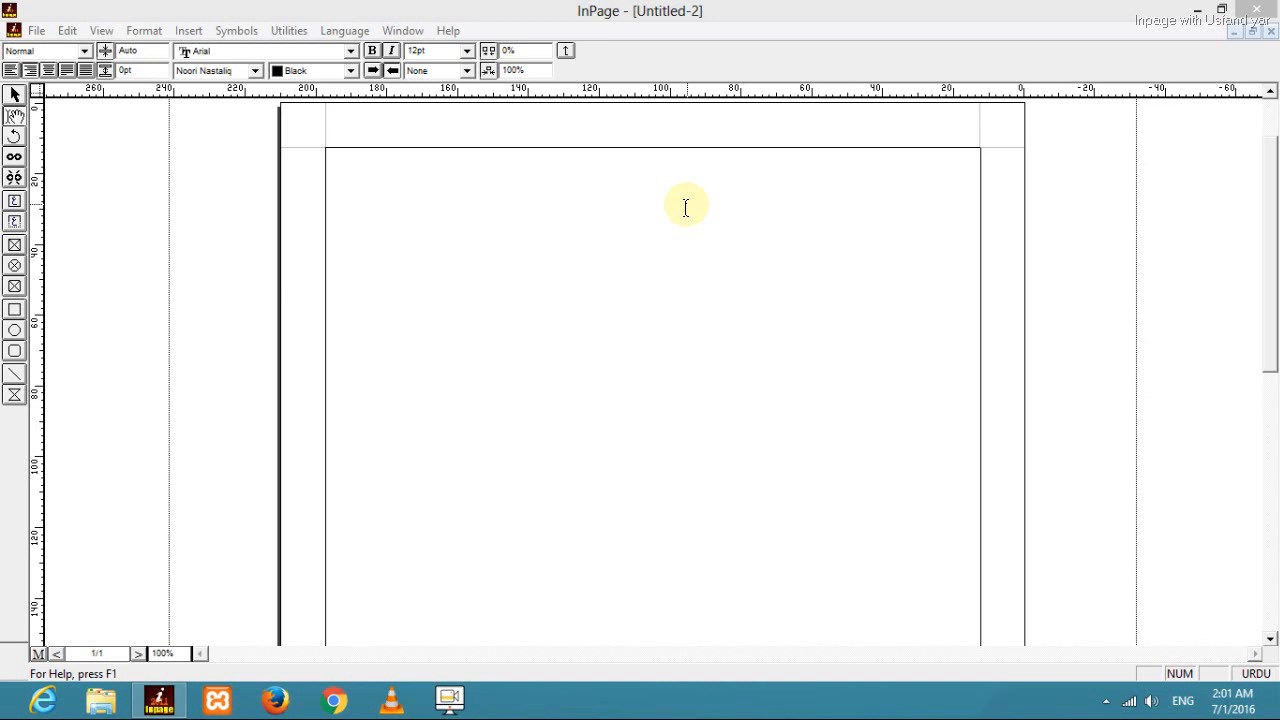
# - Set the font size to 48pt for the empty first line of the page's text box
pyautogui.click(794, 194)
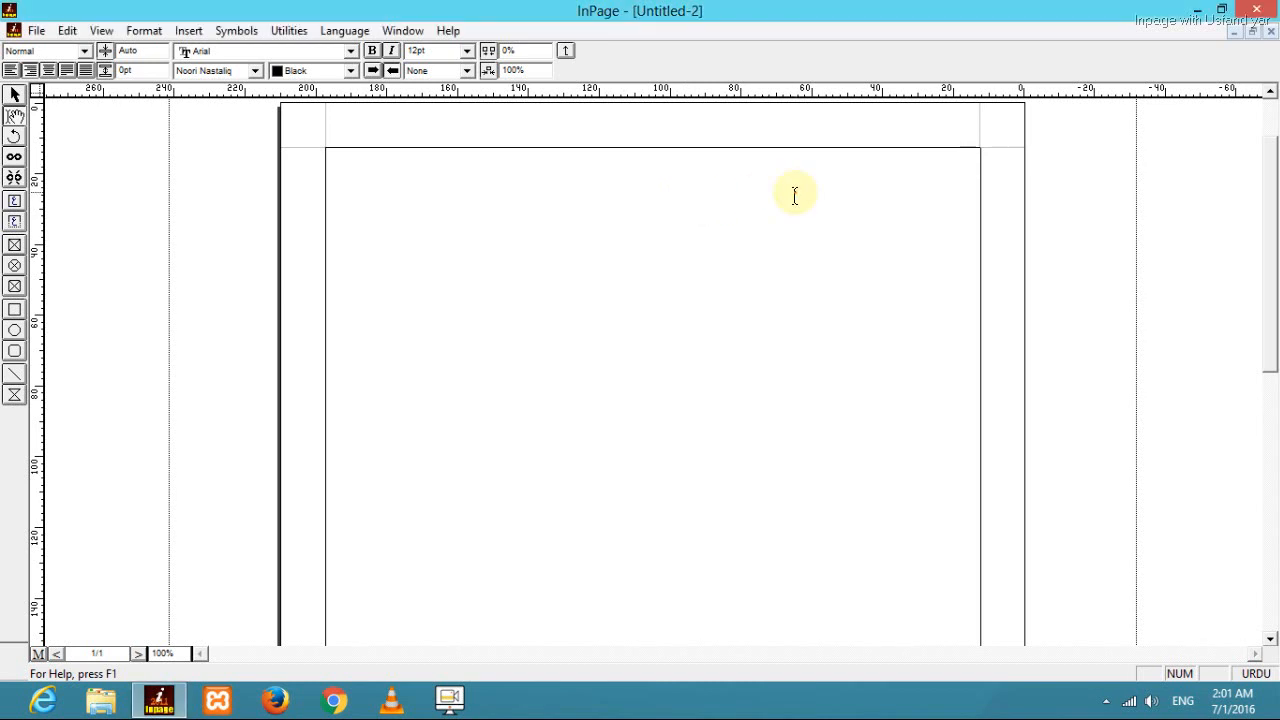
pyautogui.doubleClick(795, 195)
pyautogui.click(472, 52)
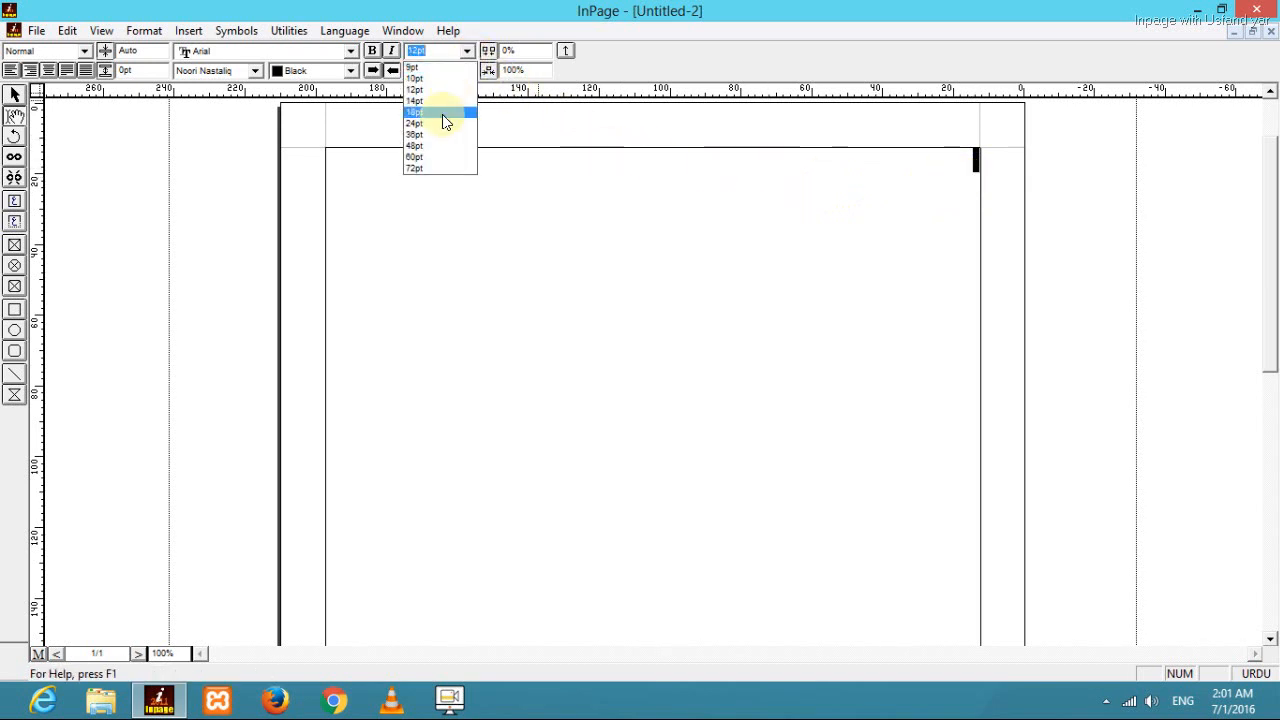
pyautogui.click(429, 146)
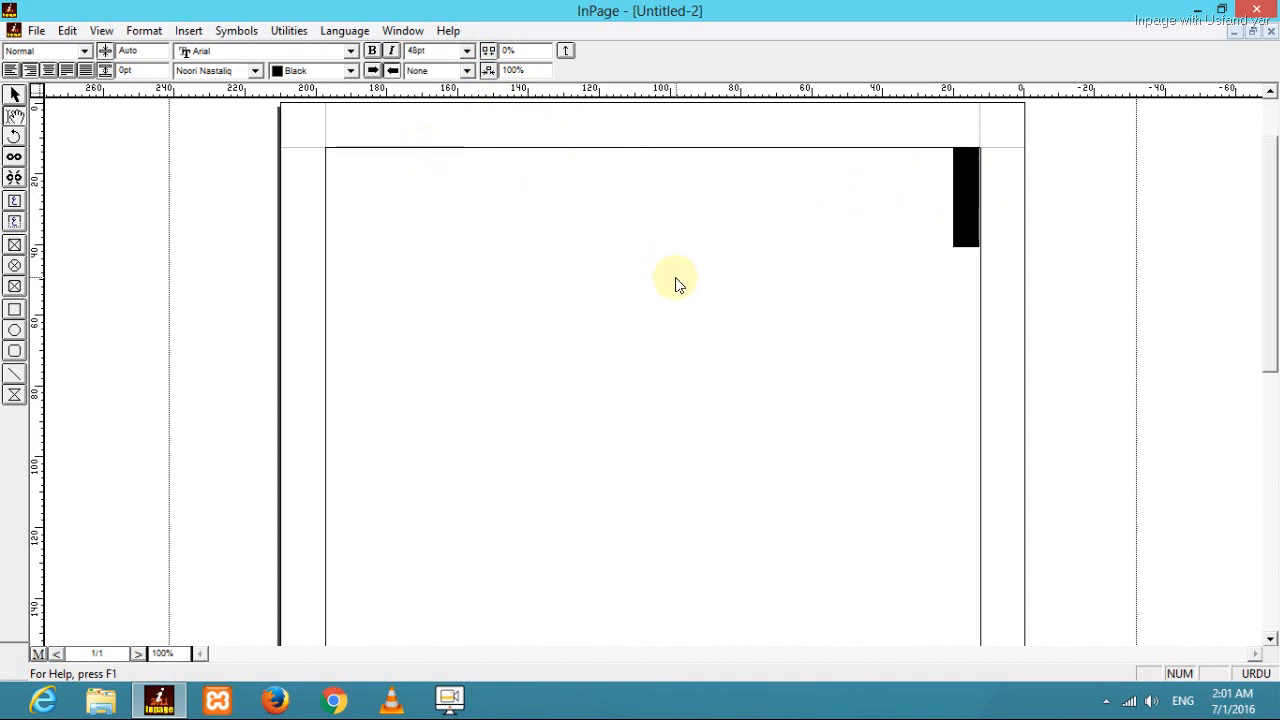
# - Write the Urdu sentence "پاکستان ہمارا ملک ہے۔" on the first line of the page
pyautogui.click(894, 256)
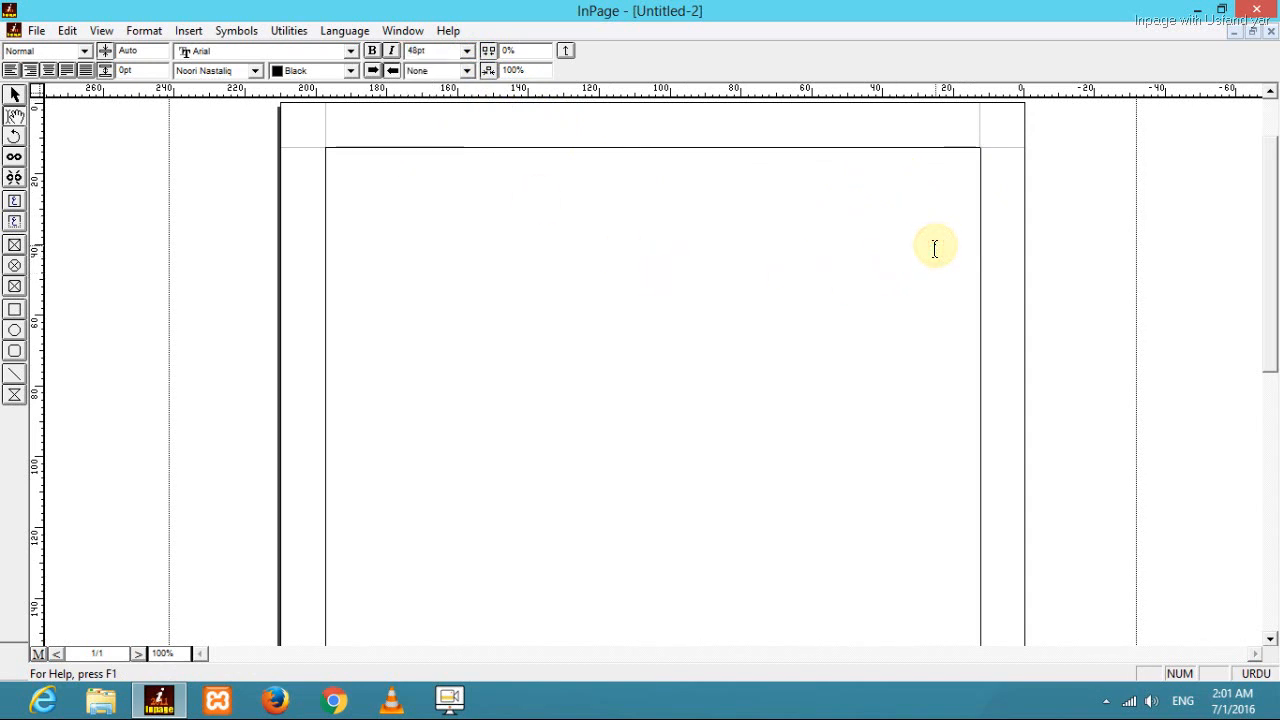
pyautogui.write('پک')
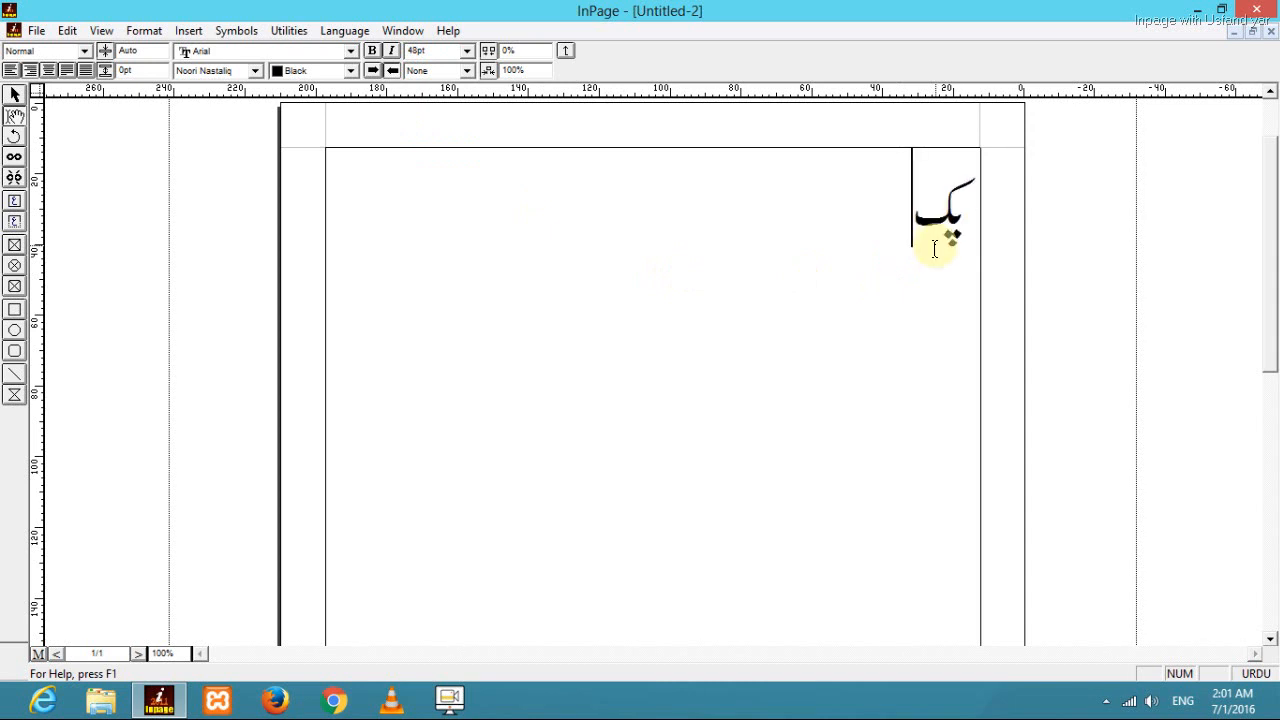
pyautogui.press('BackSpace')
pyautogui.write('اک')
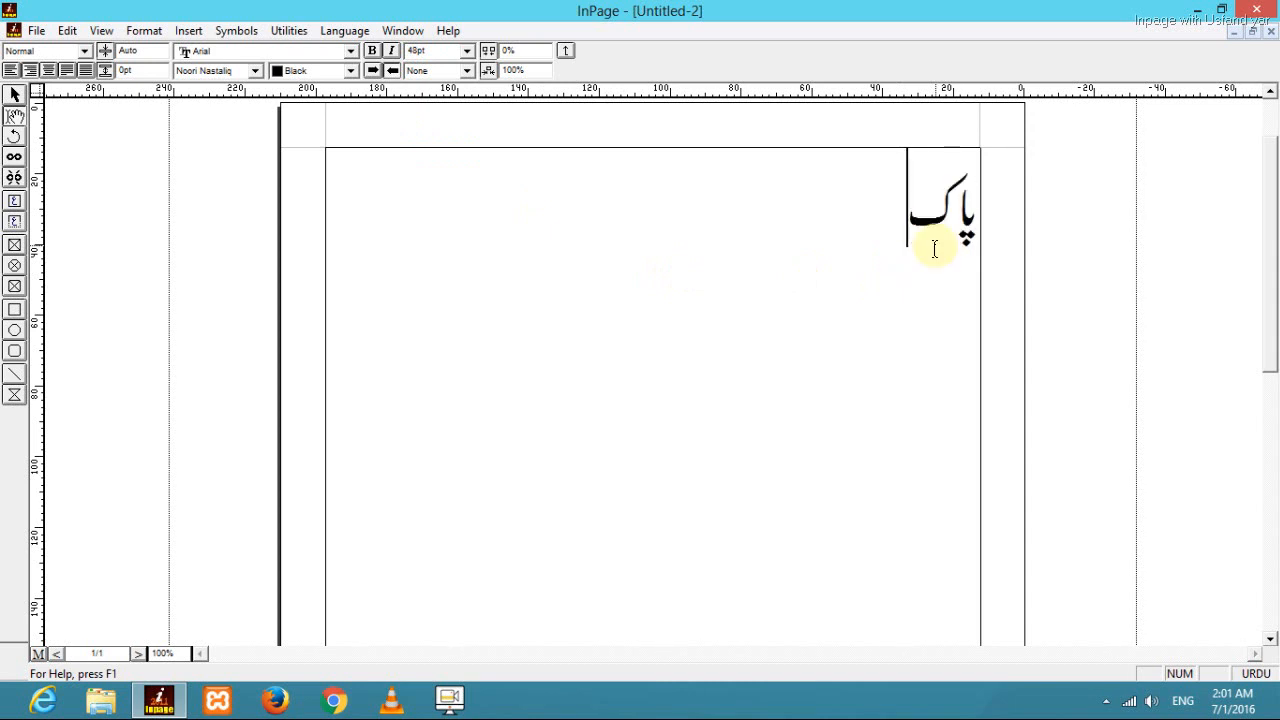
pyautogui.write('ستان')
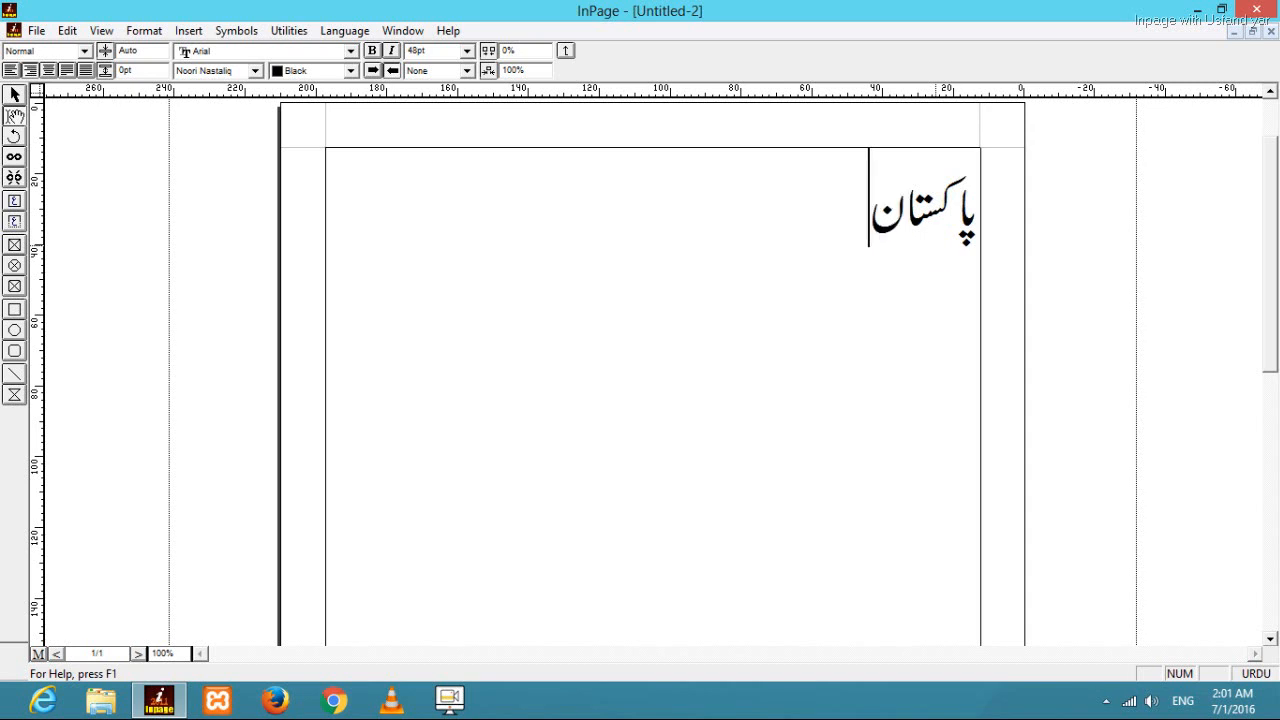
pyautogui.write(' ہمارا ')
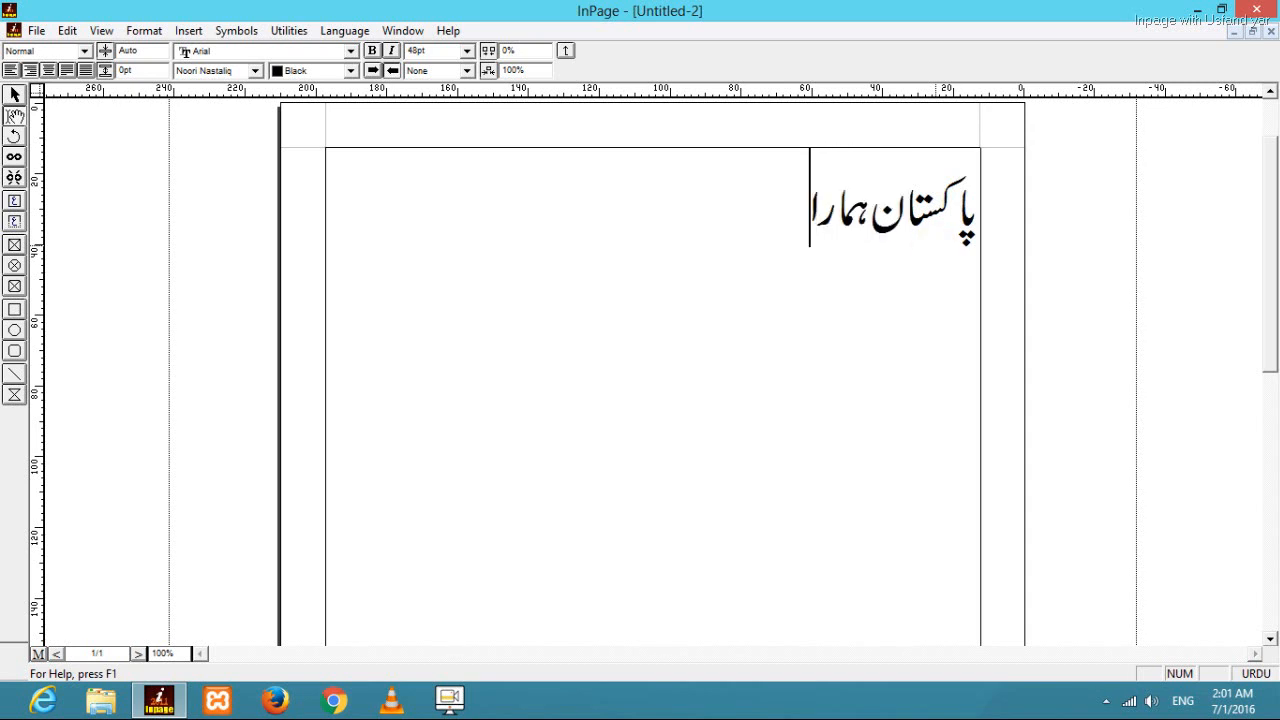
pyautogui.write('مل')
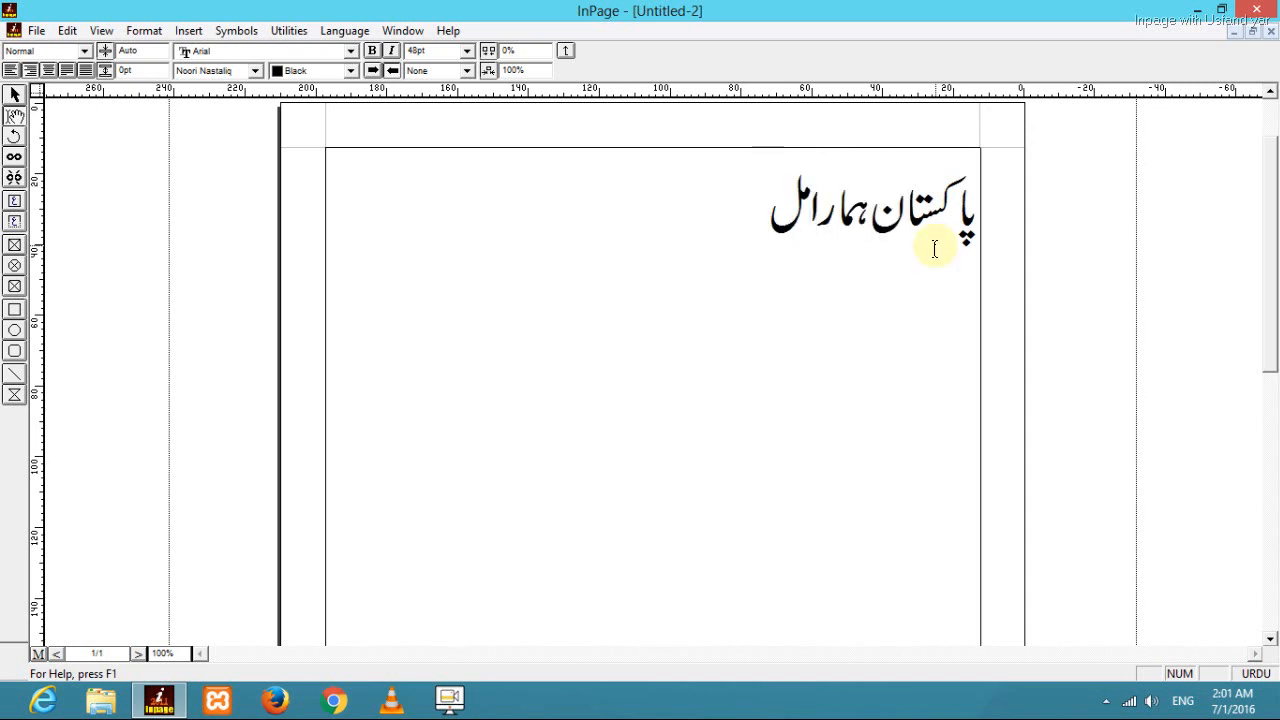
pyautogui.write('ک ہے')
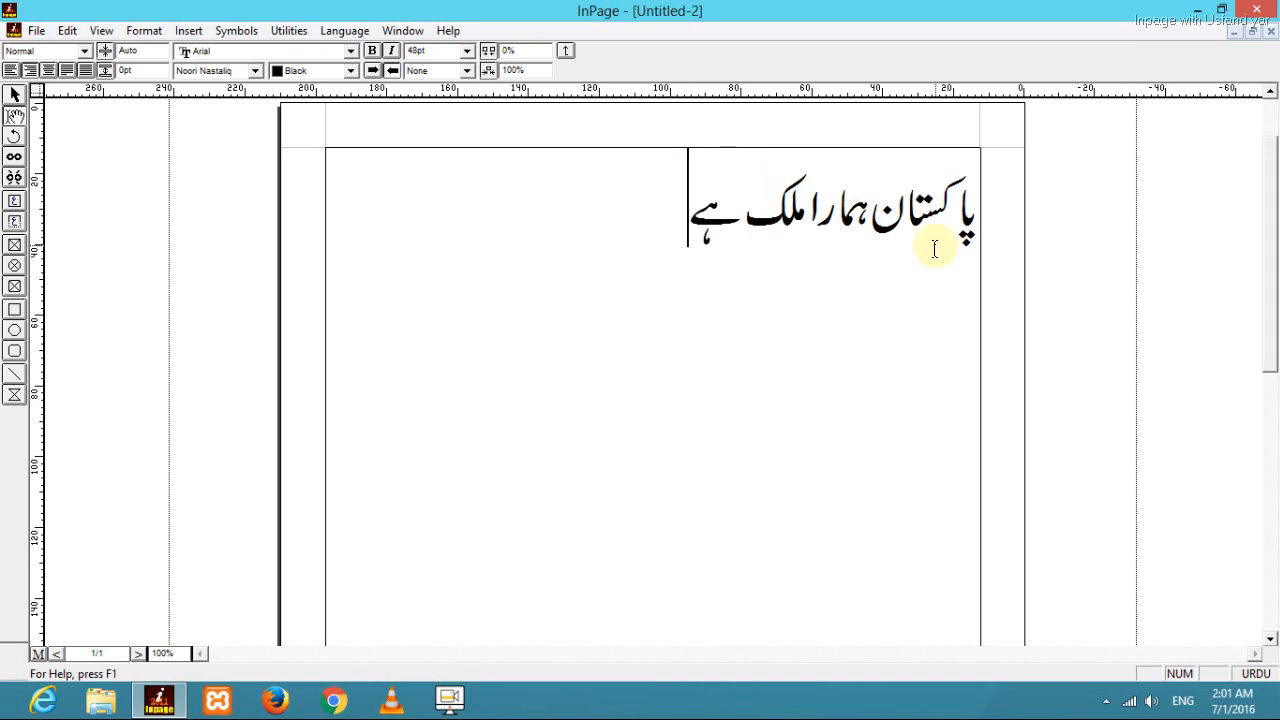
pyautogui.write('۔')
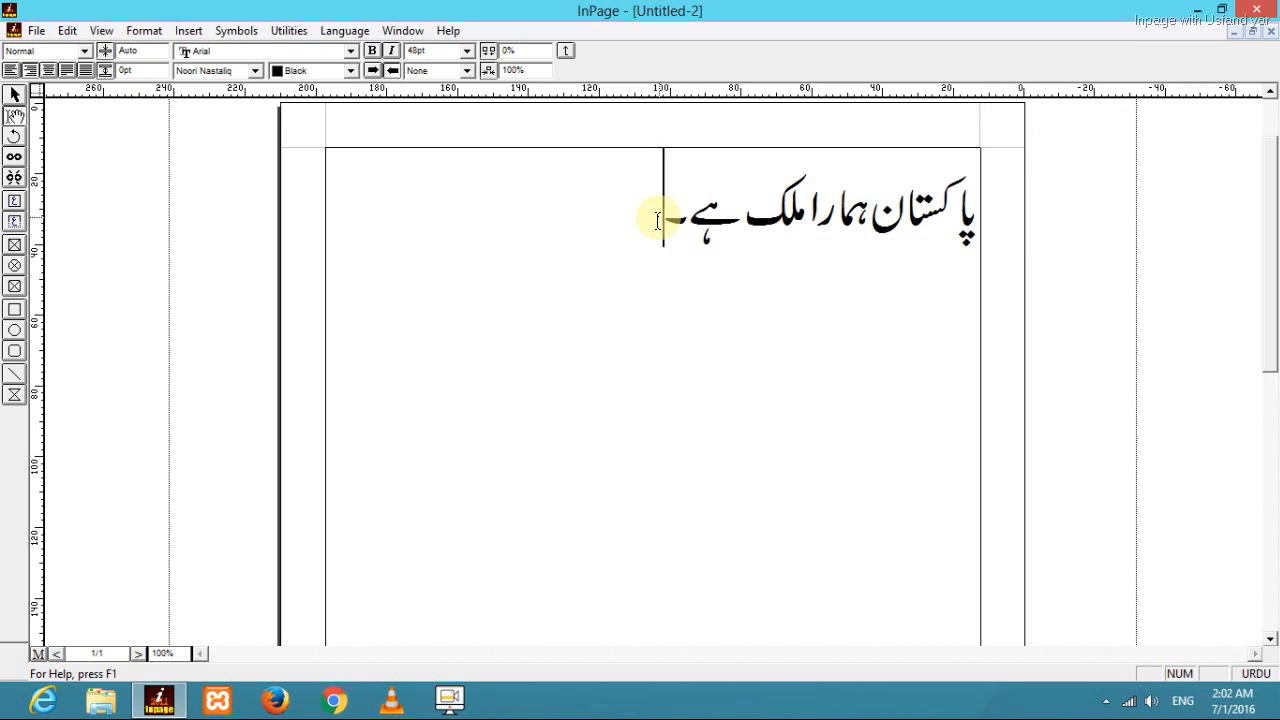
pyautogui.moveTo(658, 220); pyautogui.dragTo(951, 229)
pyautogui.click(593, 243)
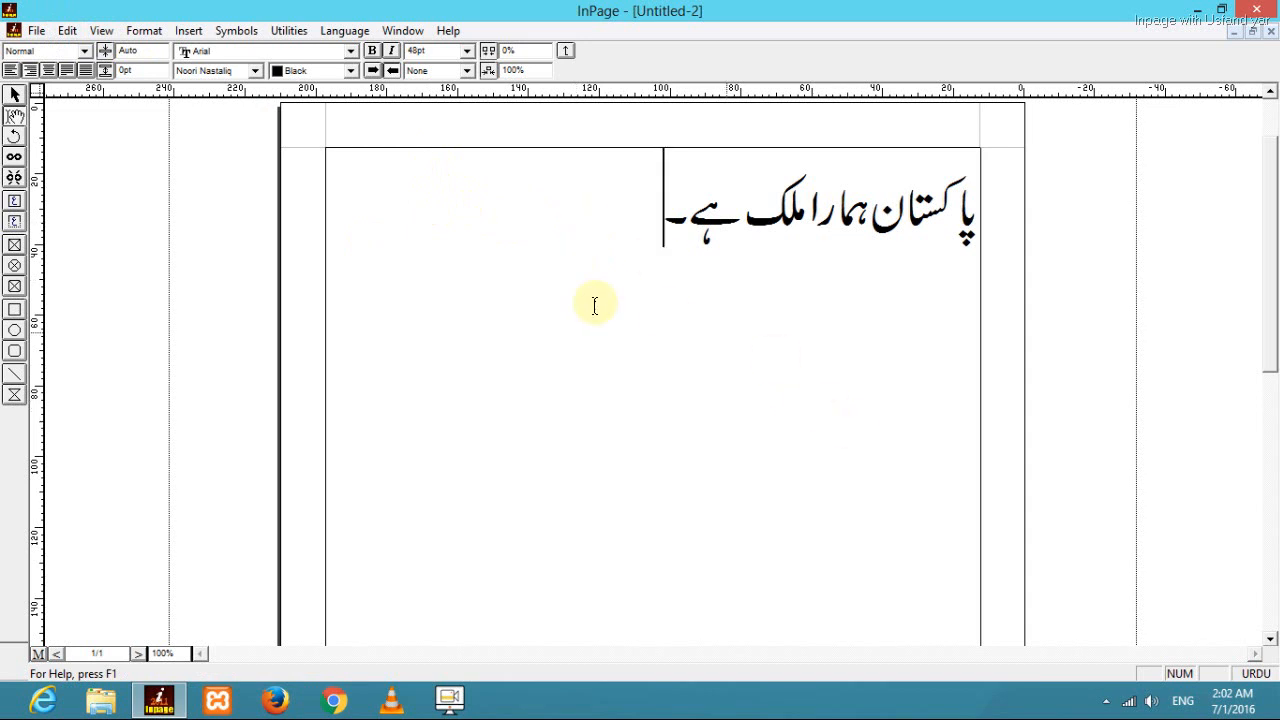
pyautogui.click(516, 288)
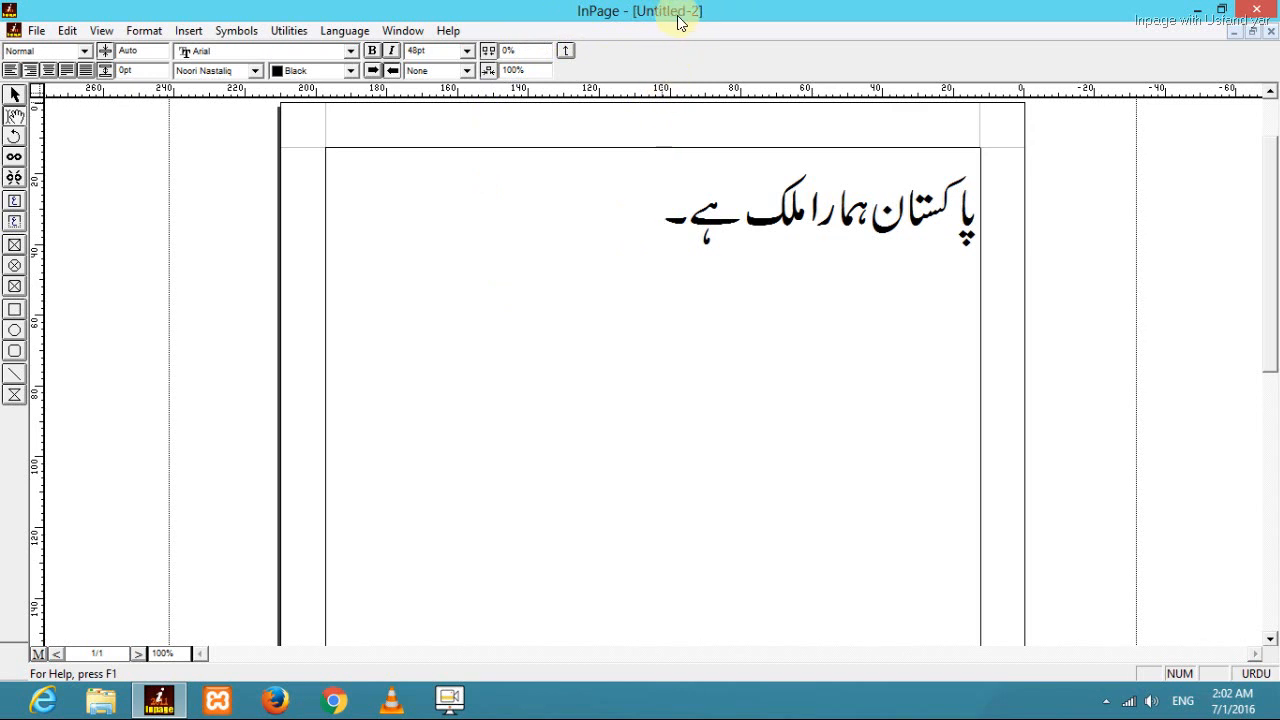
# - Minimize and reopen the Untitled-2 document window, and switch it to a floating window and back to maximized
pyautogui.moveTo(1201, 10)
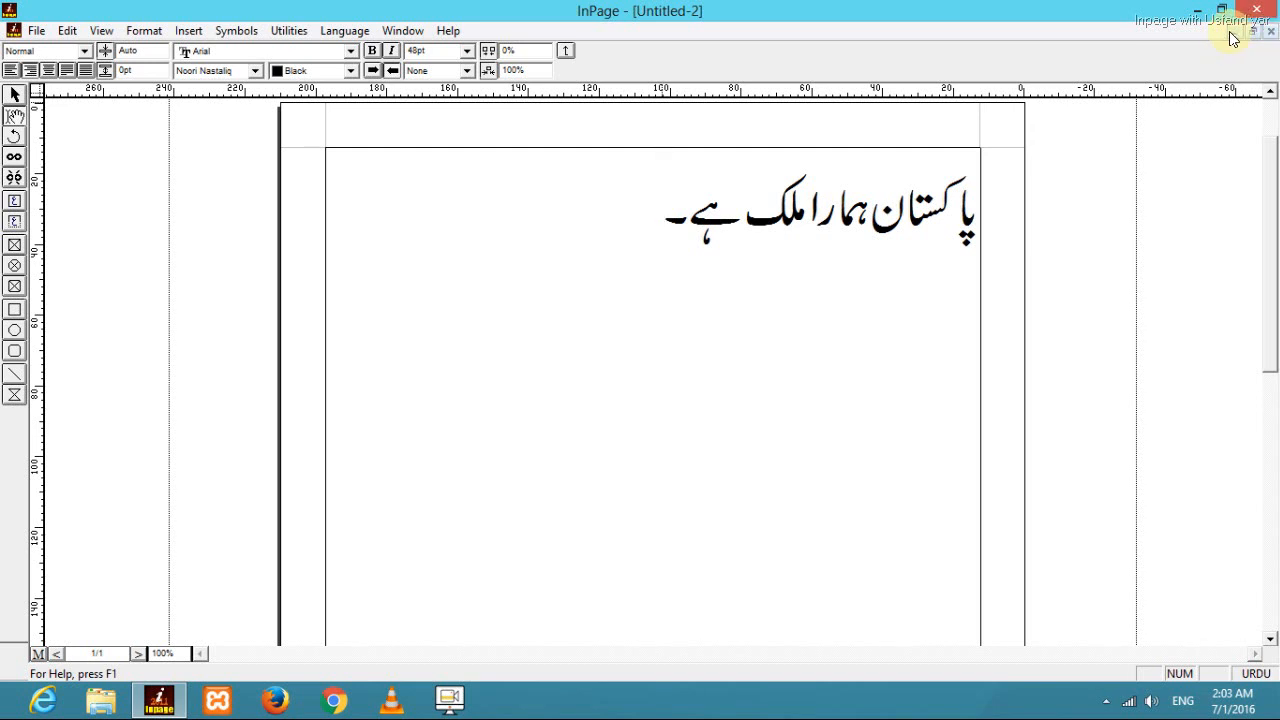
pyautogui.click(1236, 32)
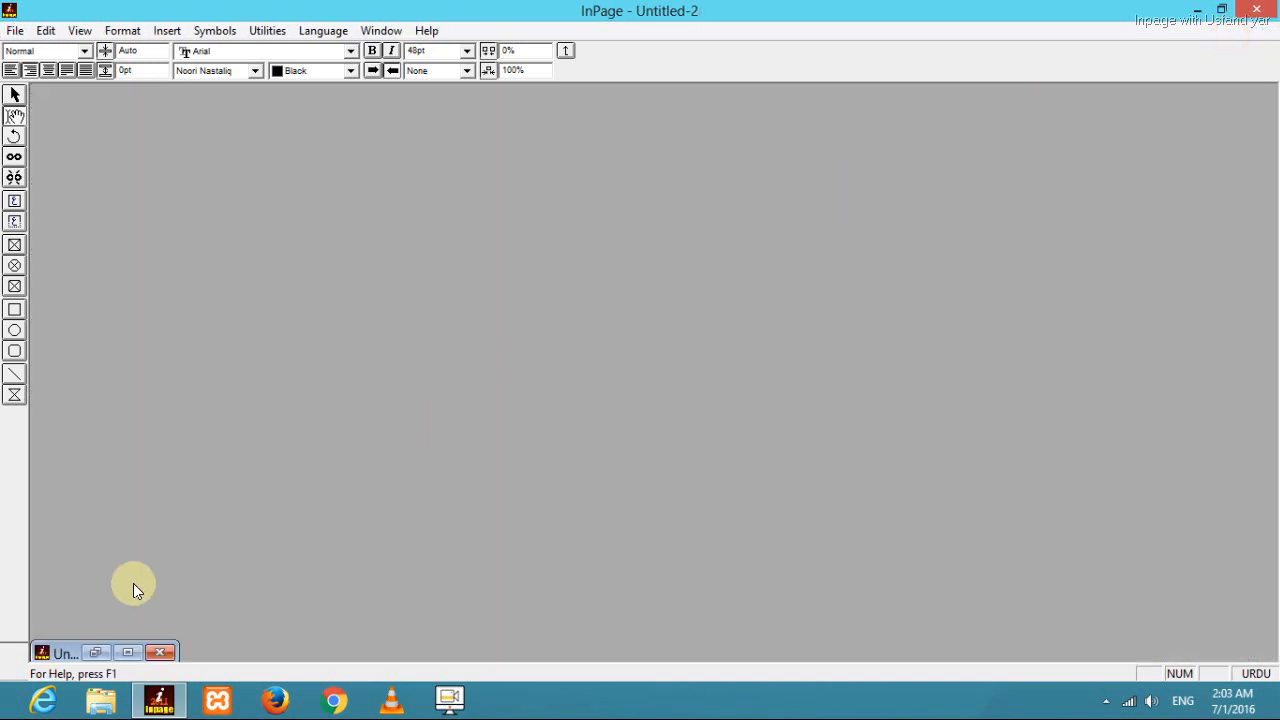
pyautogui.click(87, 653)
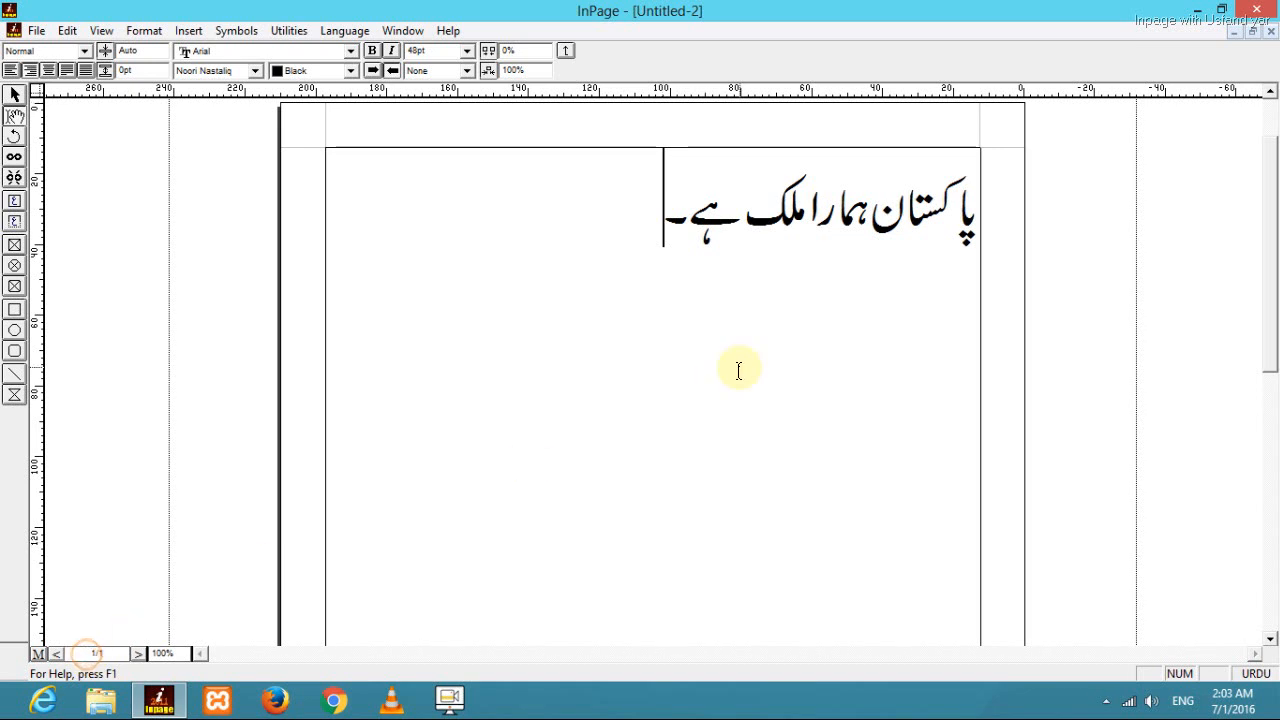
pyautogui.click(1254, 34)
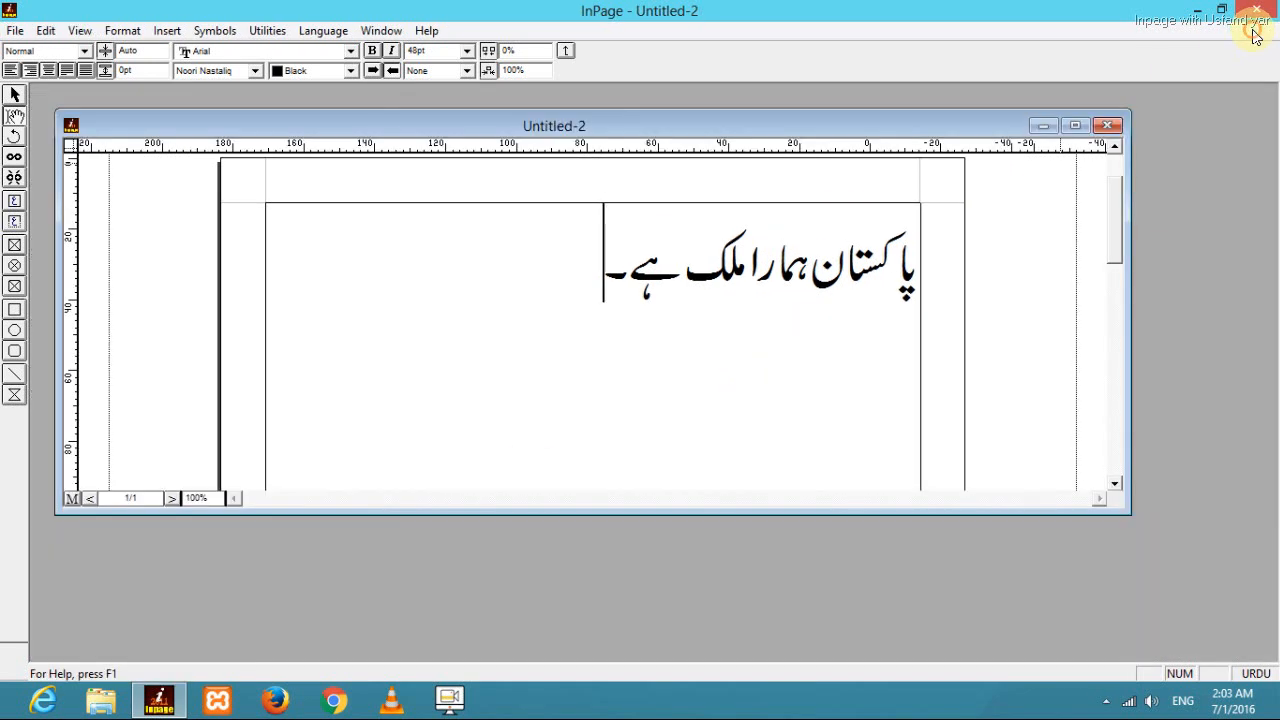
pyautogui.click(1077, 127)
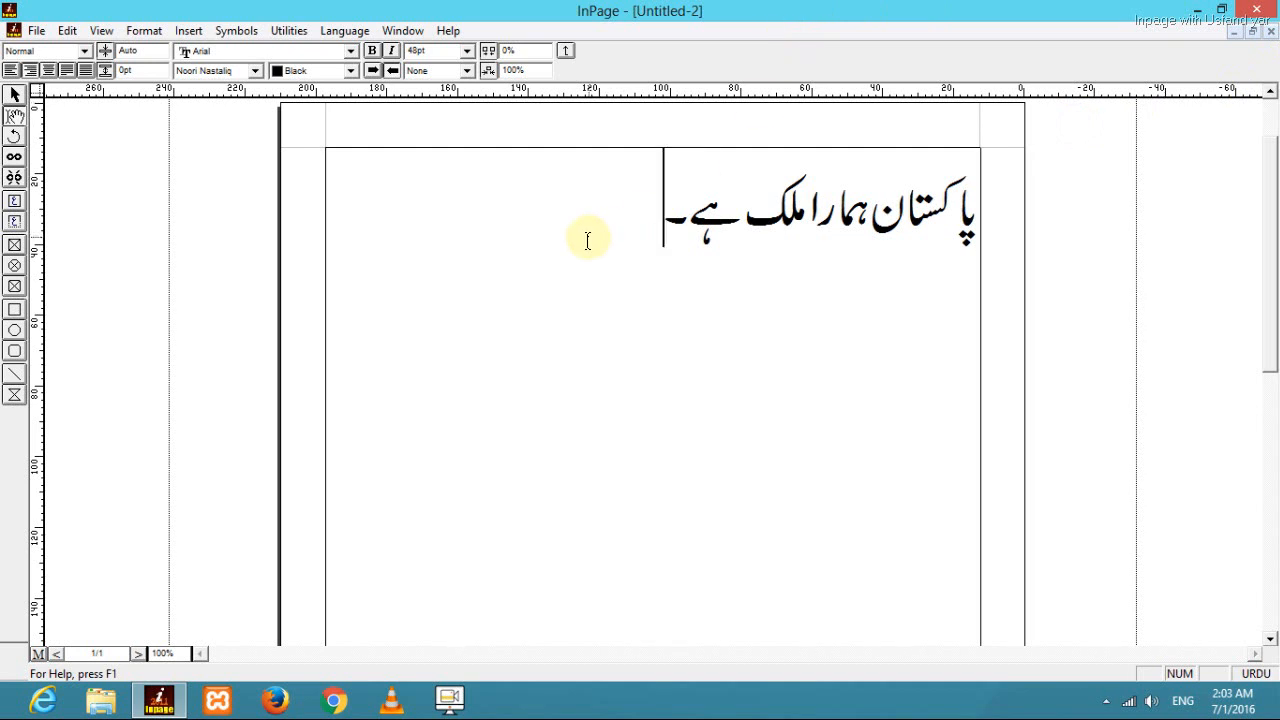
pyautogui.moveTo(1277, 4)
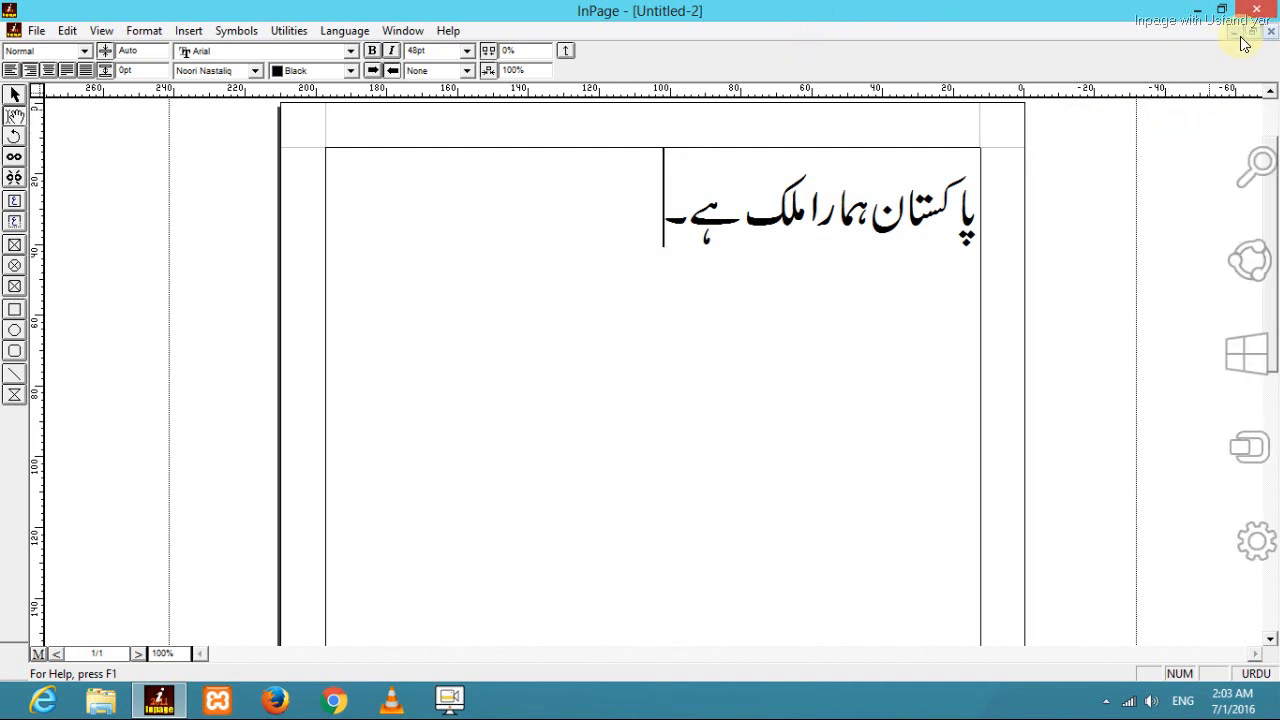
pyautogui.click(1268, 124)
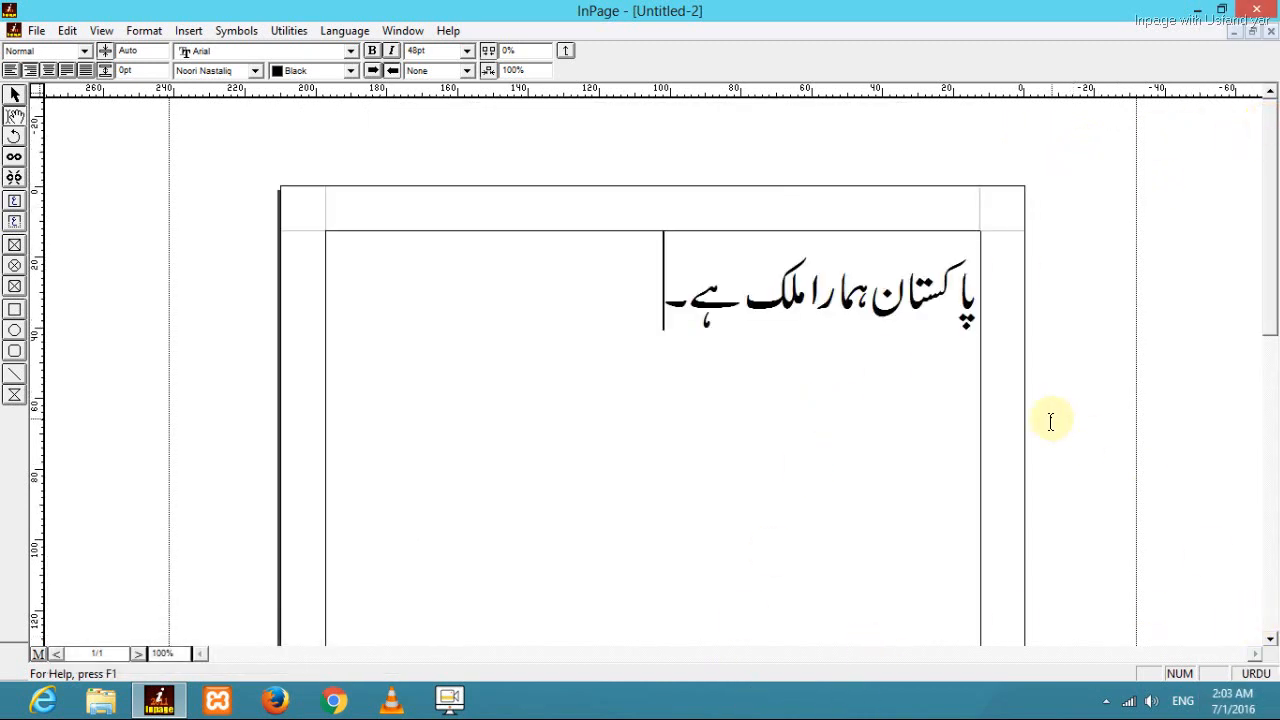
pyautogui.click(36, 32)
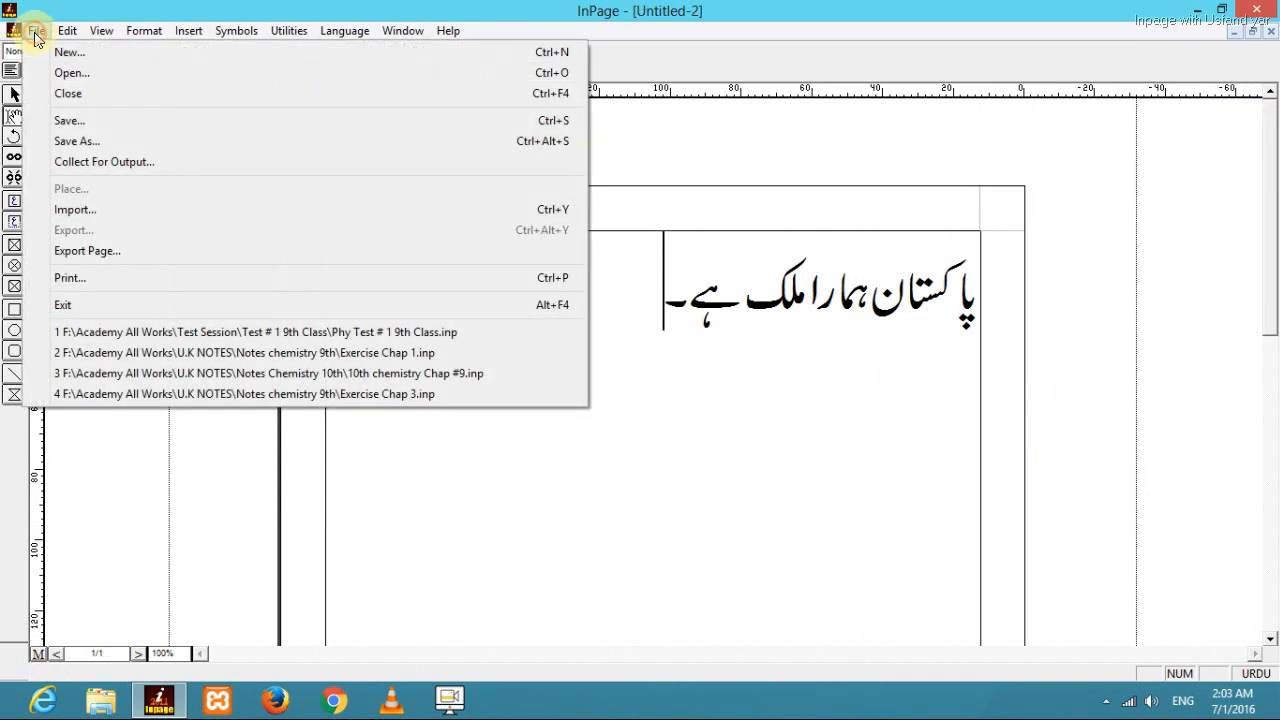
pyautogui.moveTo(66, 30)
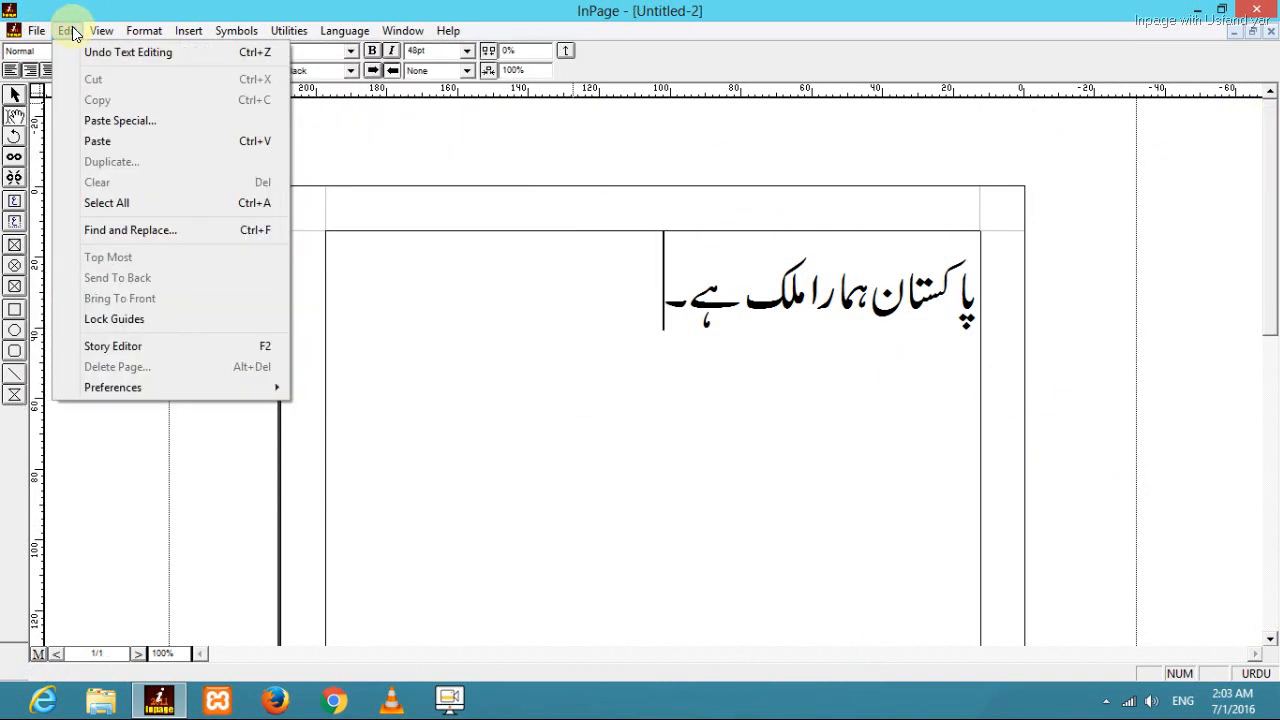
pyautogui.moveTo(205, 42)
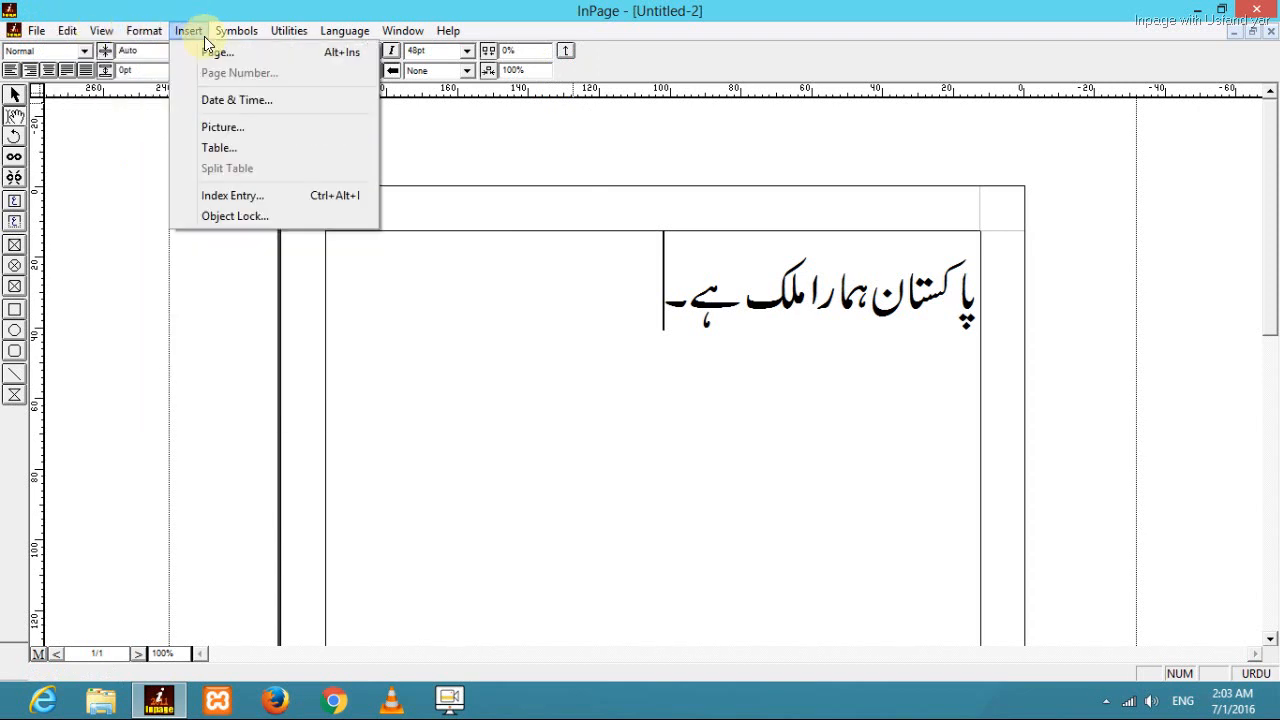
pyautogui.moveTo(463, 35)
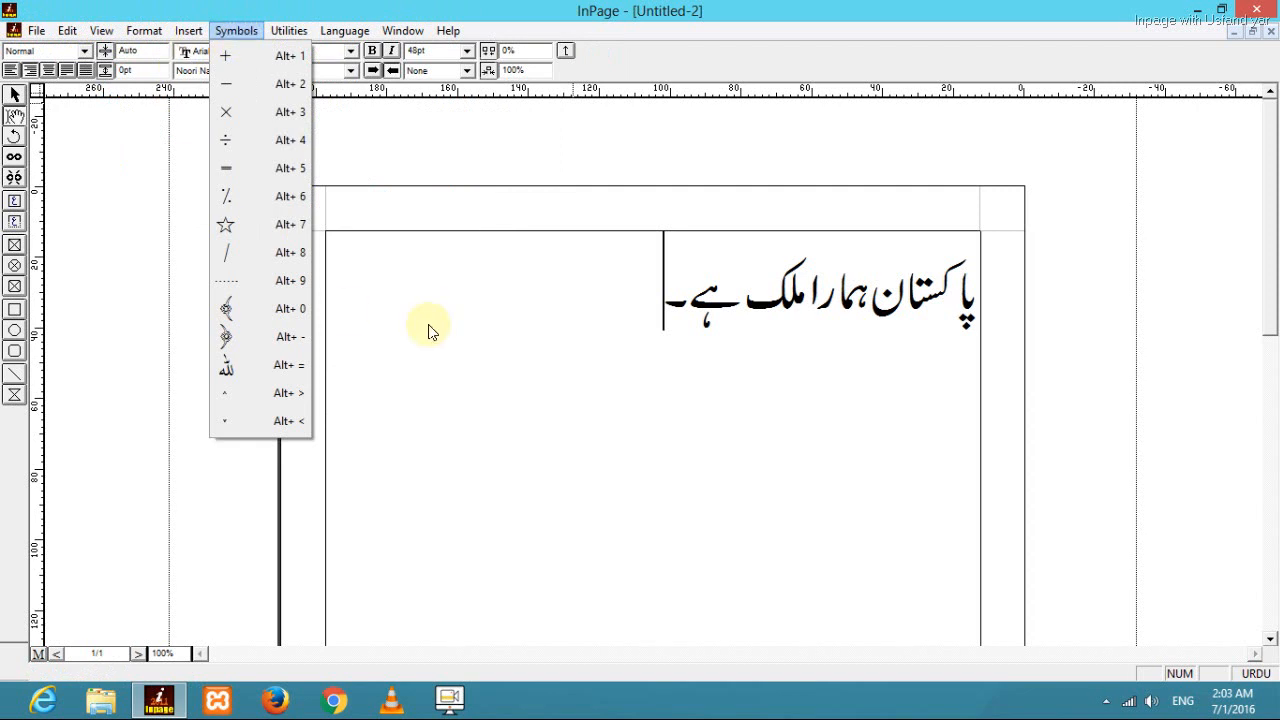
pyautogui.click(604, 365)
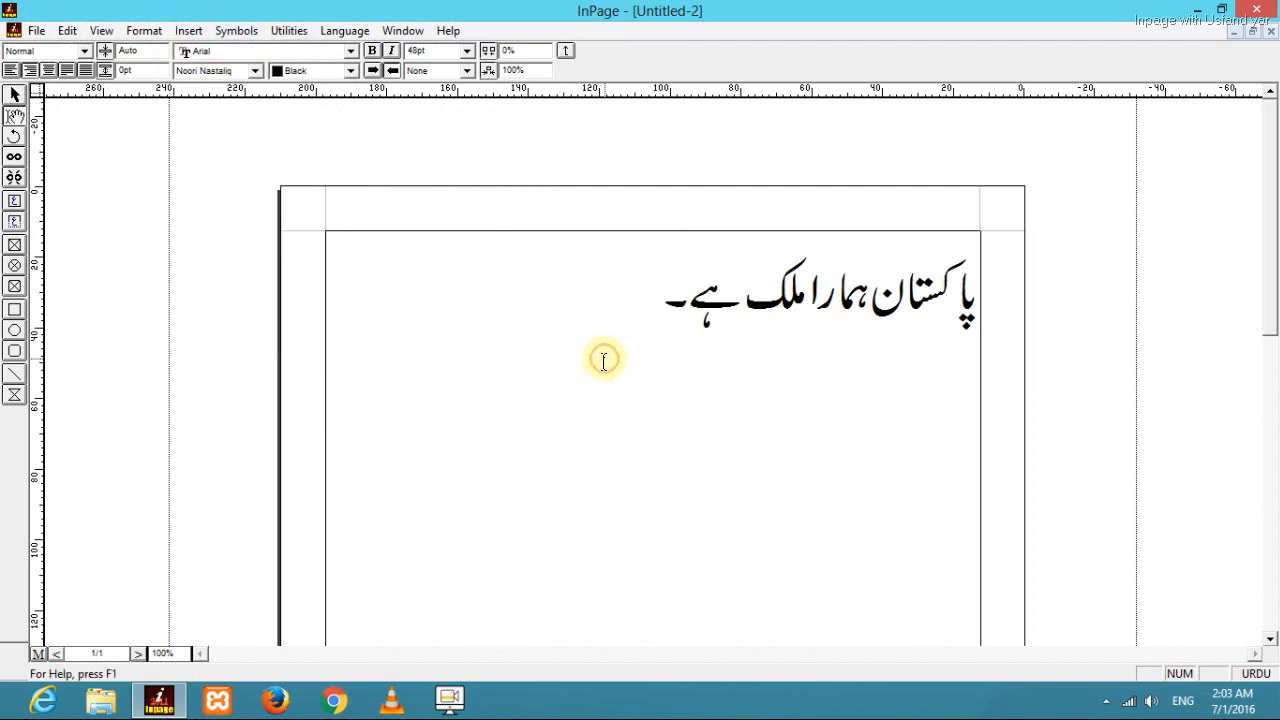